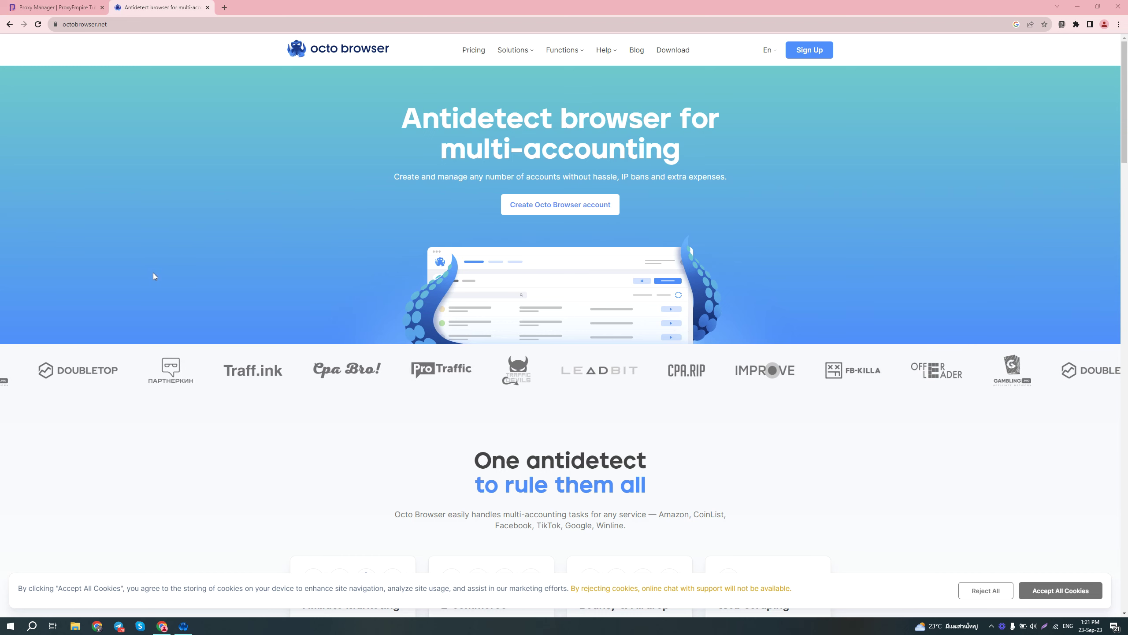
Step: Open Octo Browser's Pricing page showing monthly plans from €29 to €429+
scroll(309, 310, down, 2)
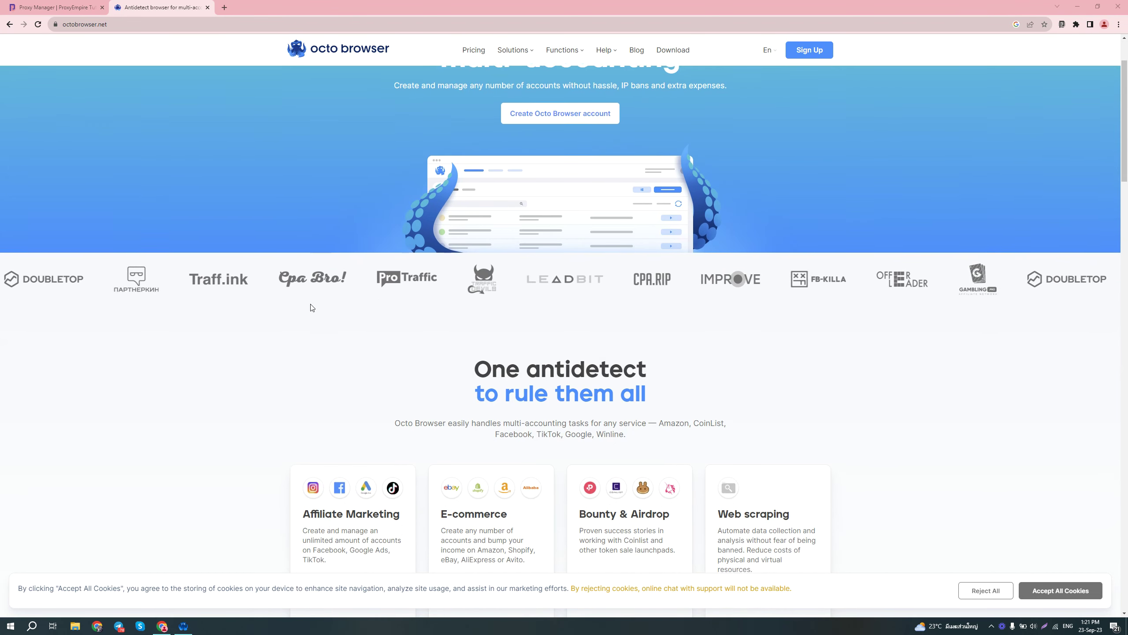
scroll(309, 307, down, 4)
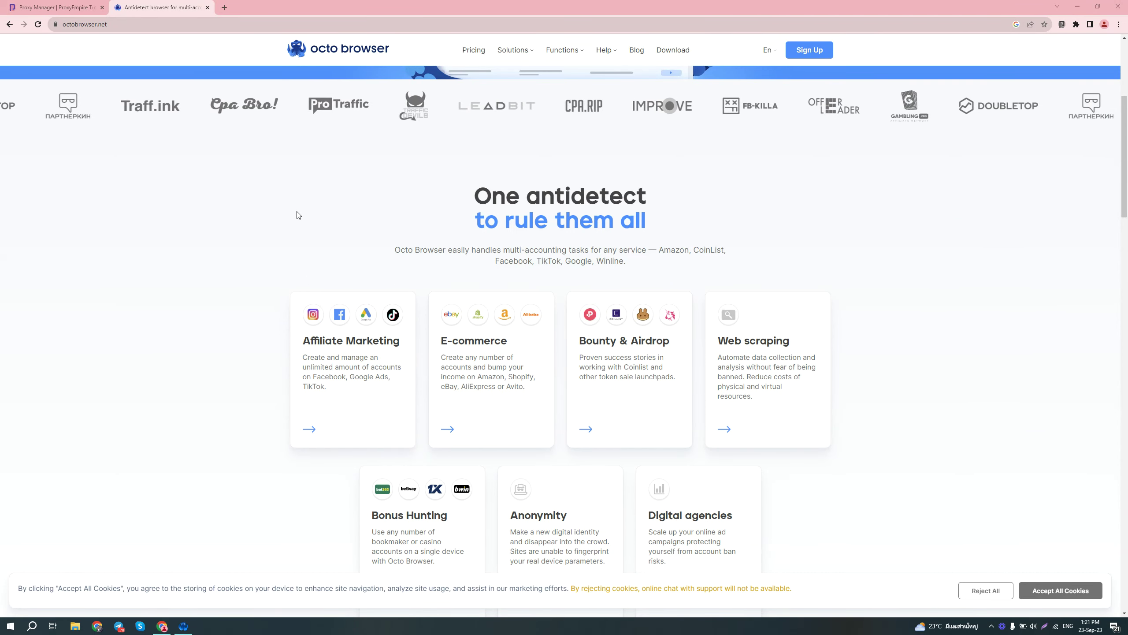
scroll(301, 213, down, 1)
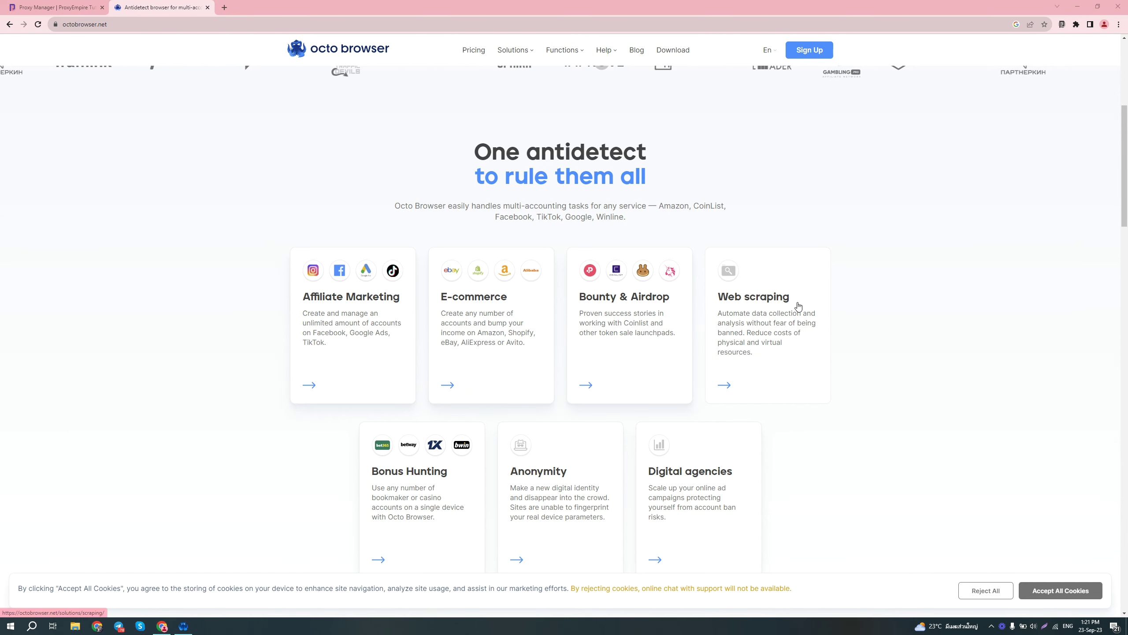
scroll(280, 410, up, 1)
scroll(279, 410, up, 6)
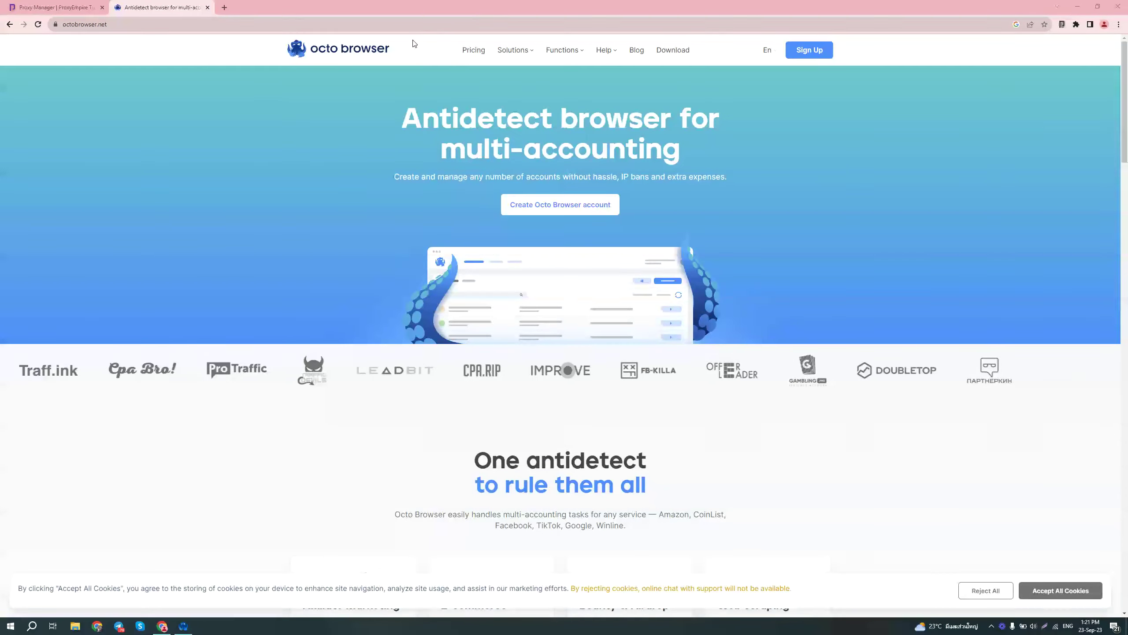
click(473, 50)
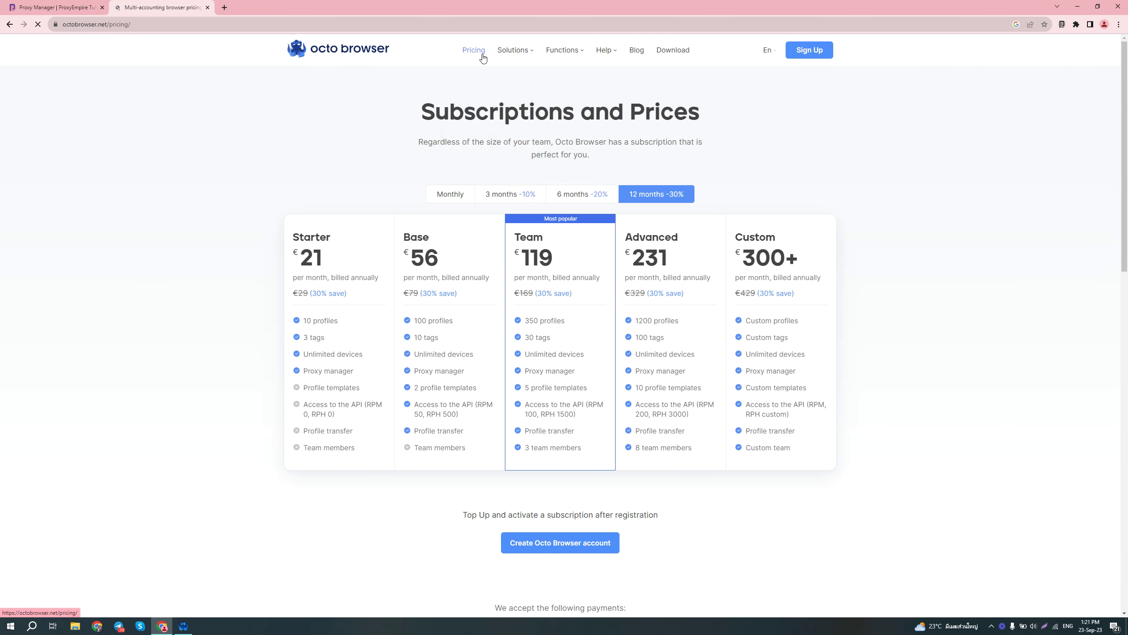
click(462, 200)
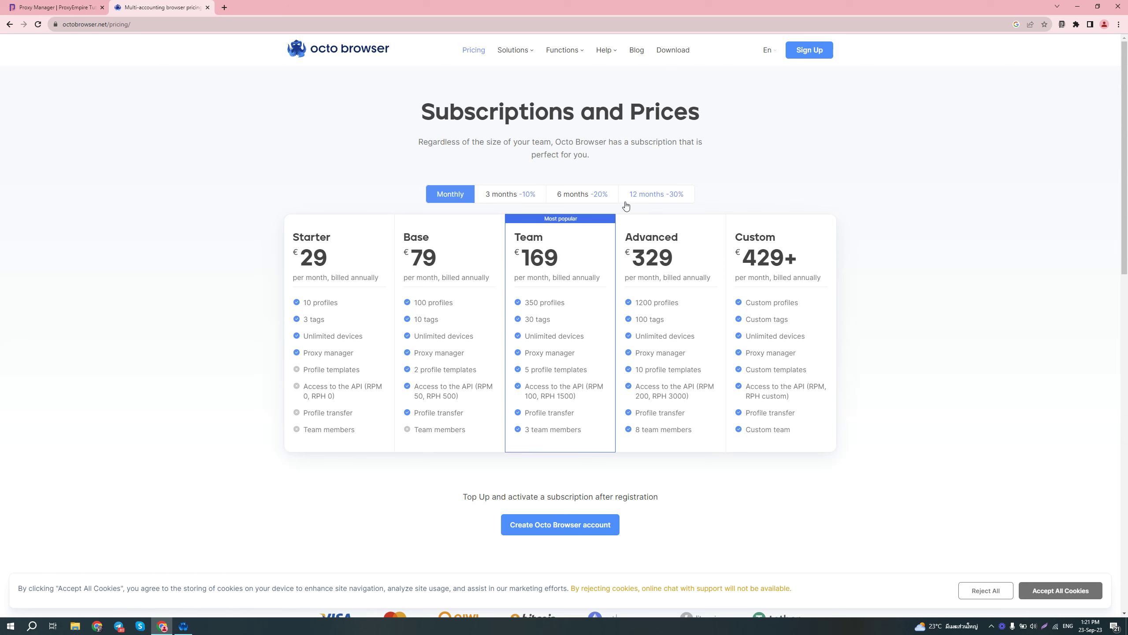
Step: Compare the discounted 12-month prices, return to monthly, and scroll to the FAQ and back
click(627, 201)
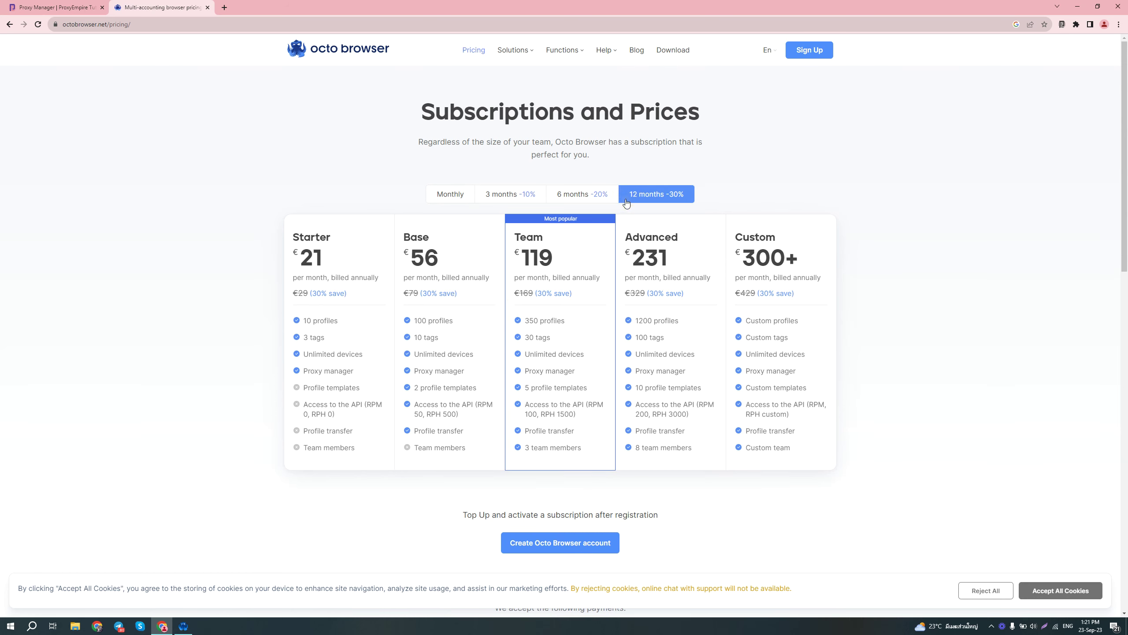
click(447, 196)
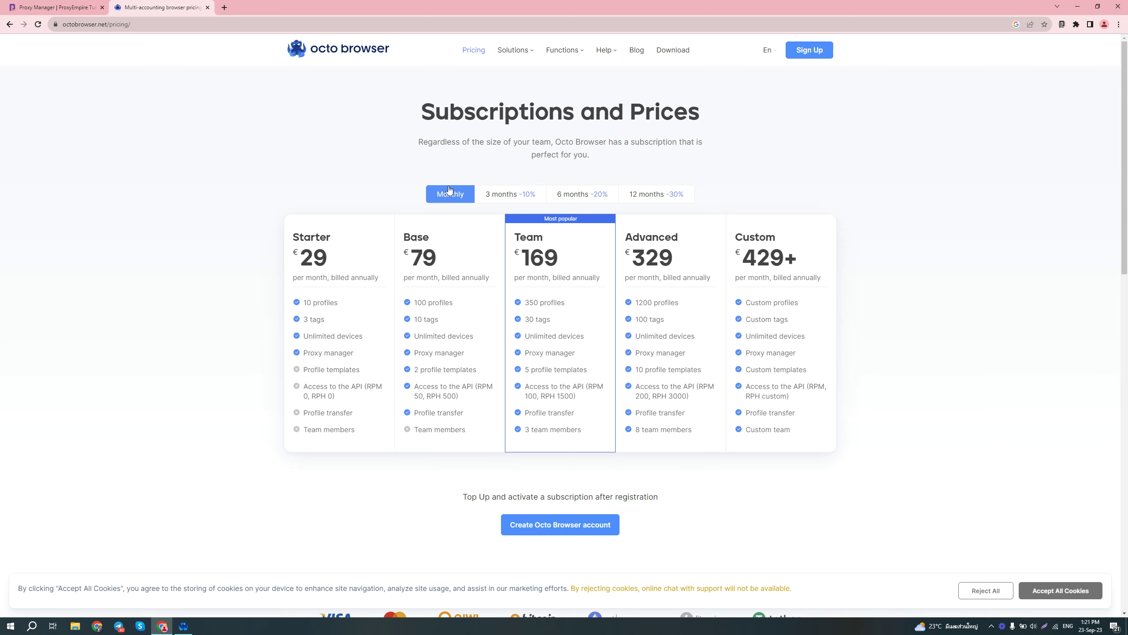
scroll(503, 83, down, 10)
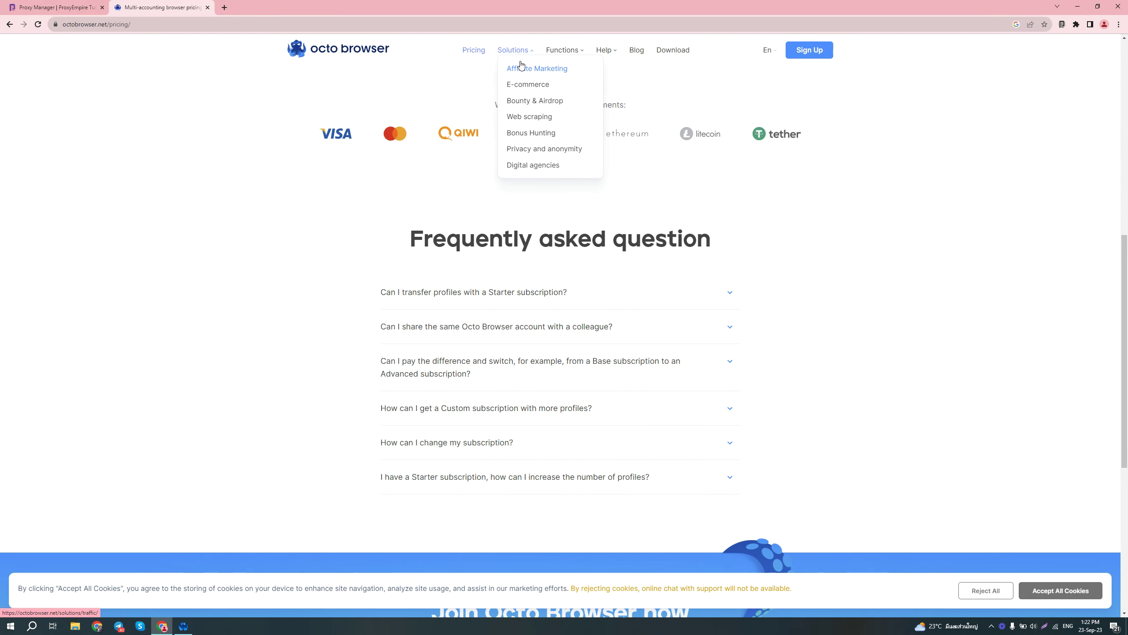
scroll(434, 119, up, 3)
scroll(434, 118, up, 5)
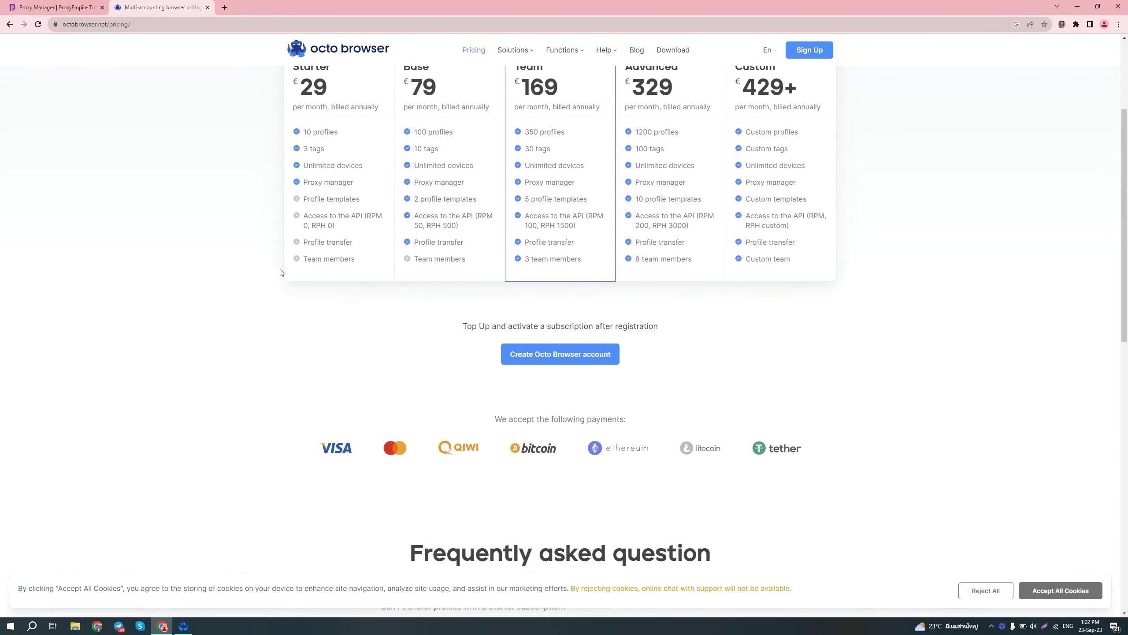
Step: In the Octo Browser app, create the quick profile Quick tropical-relief
click(184, 625)
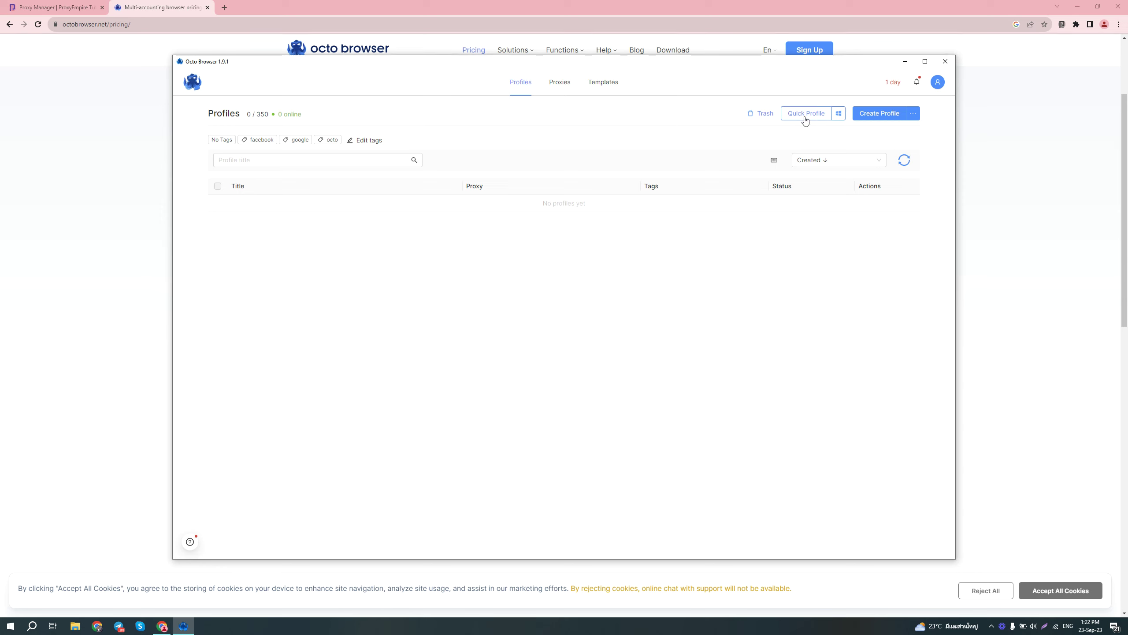
click(840, 114)
mouse_move(839, 114)
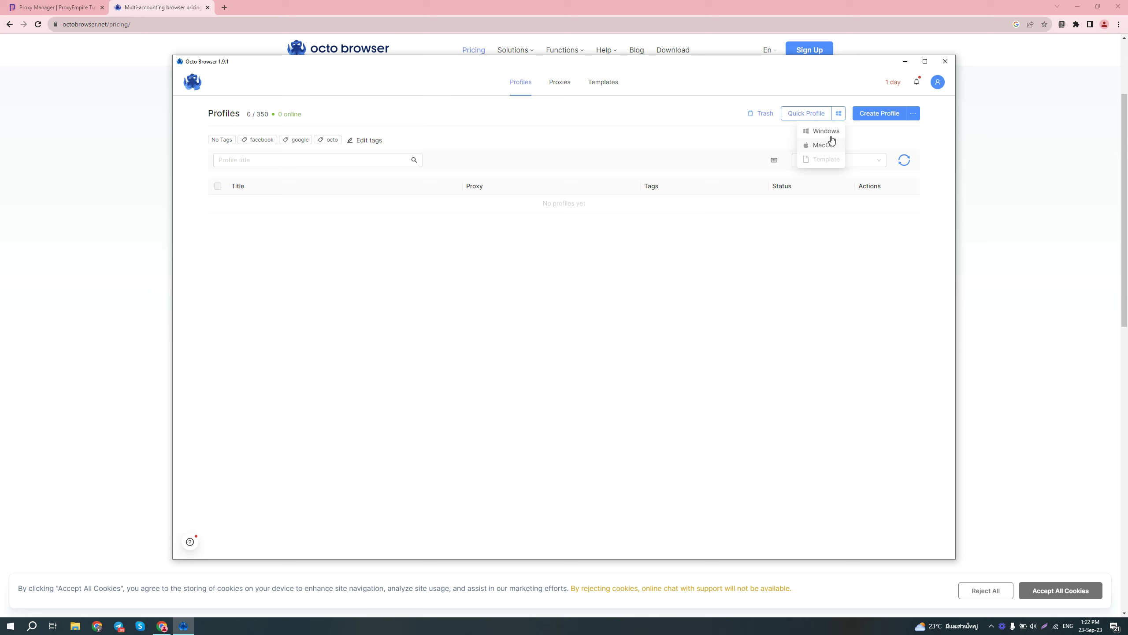
click(796, 114)
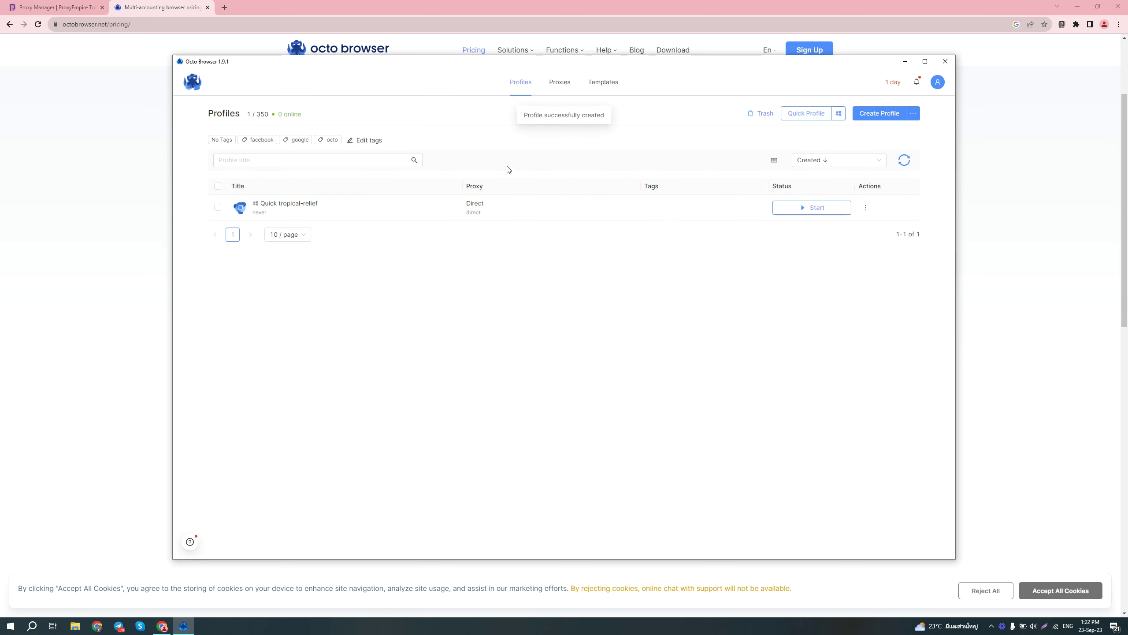
Step: Review the new profile's general settings without saving, then view the empty Templates list (0/5)
click(865, 208)
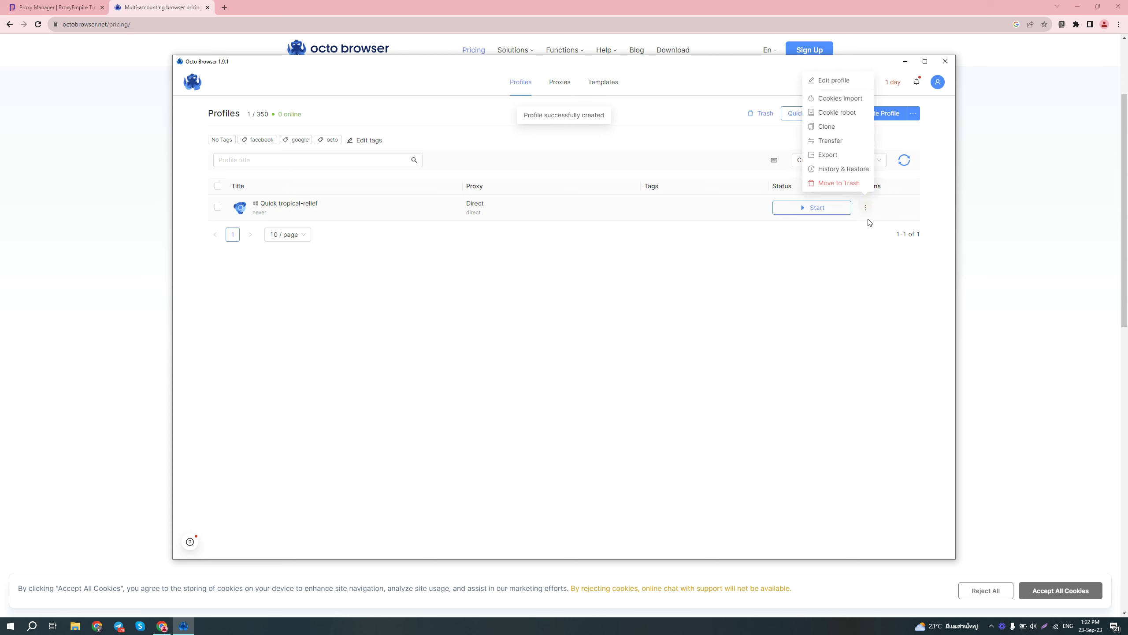
click(848, 80)
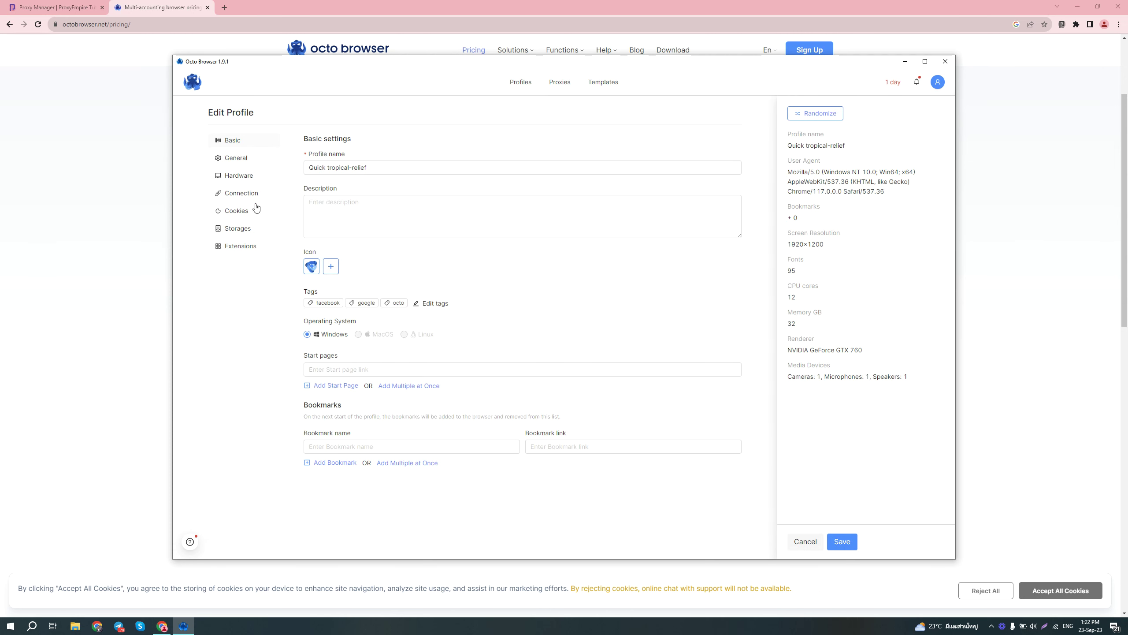
click(232, 157)
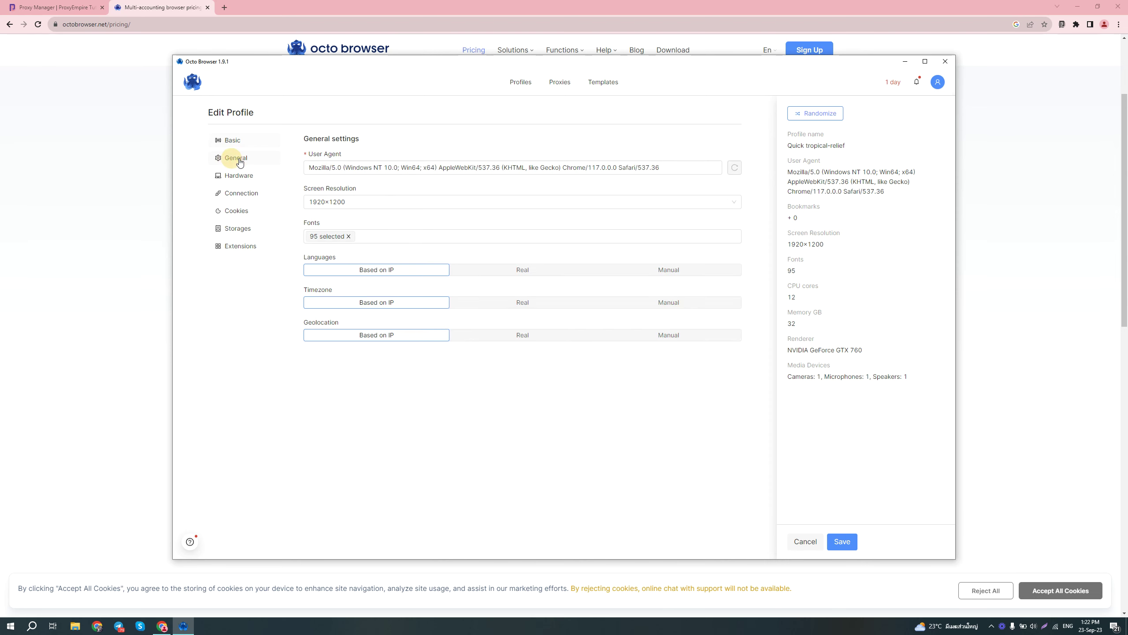
click(805, 542)
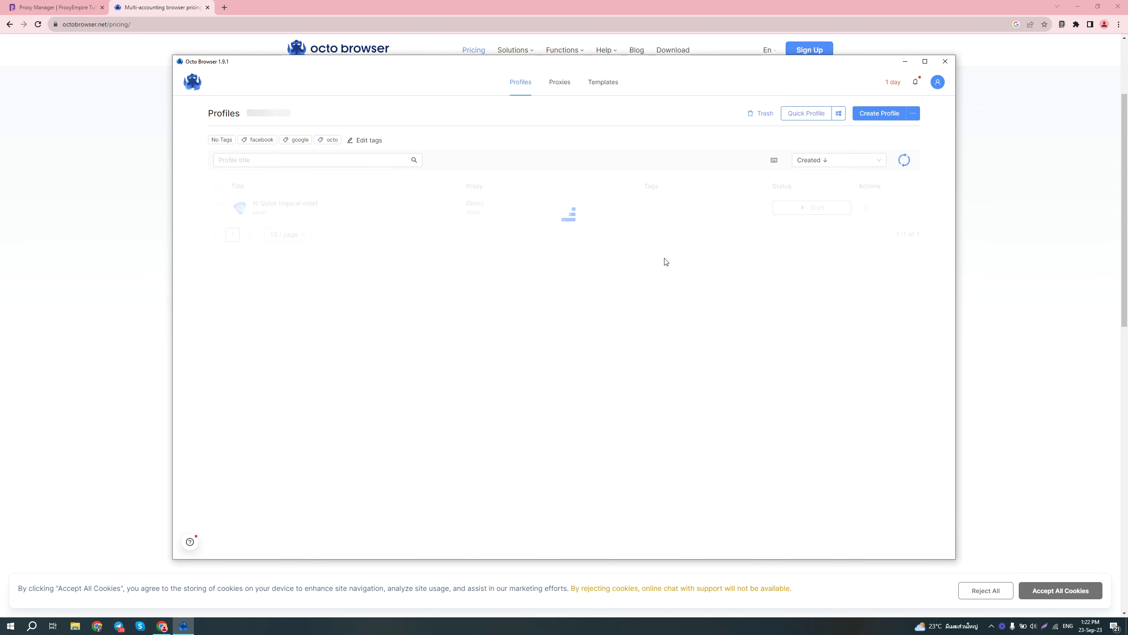
click(605, 85)
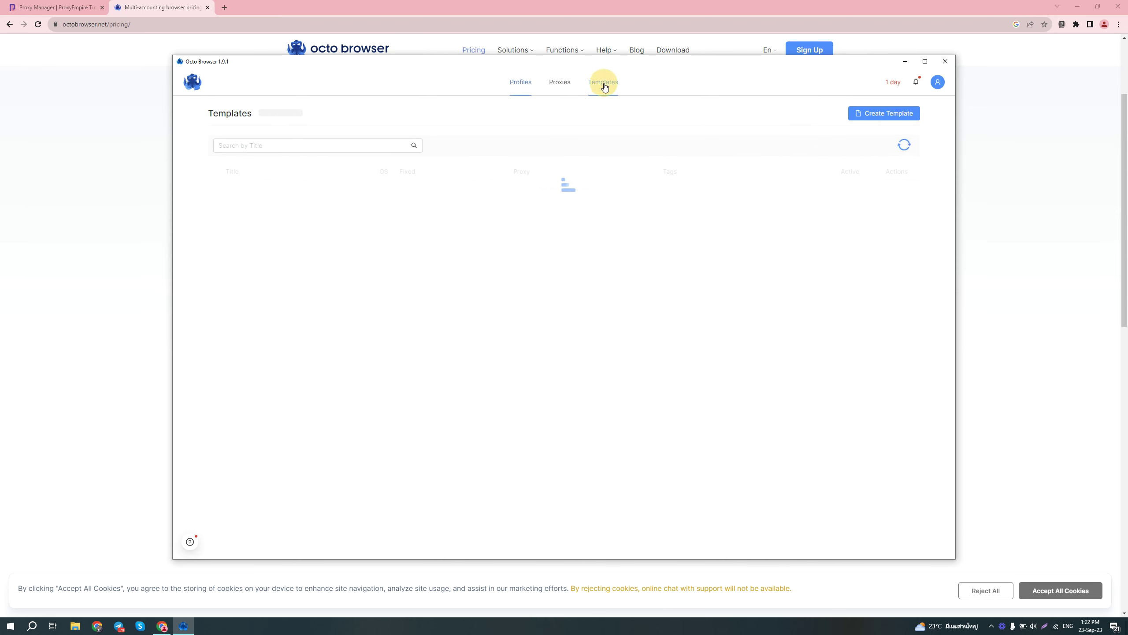
click(882, 116)
click(364, 165)
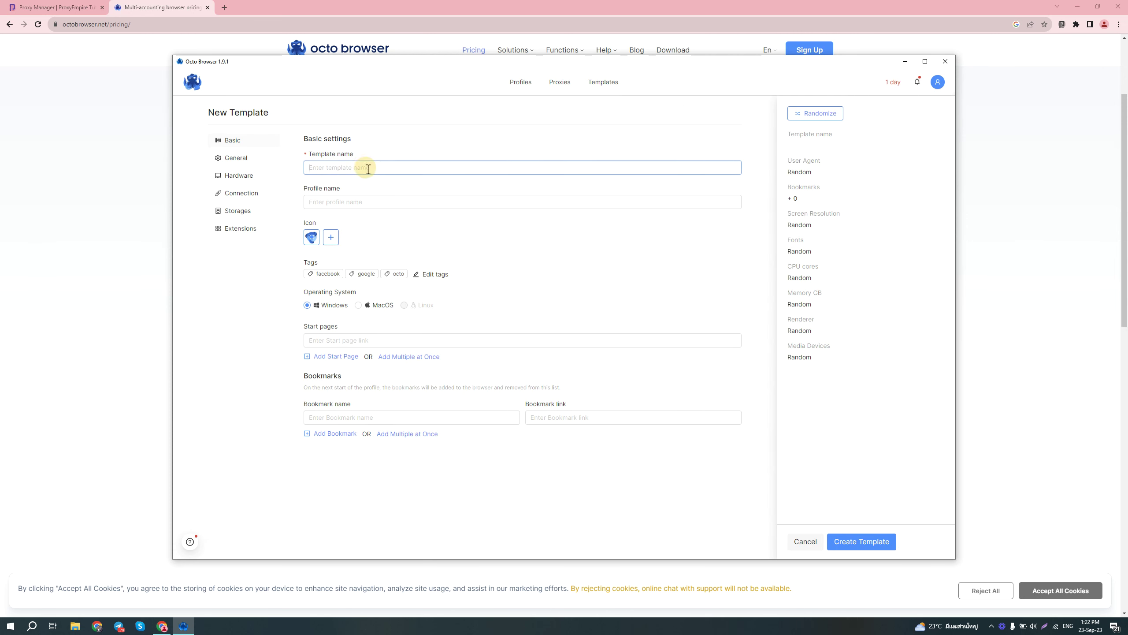
text(Test)
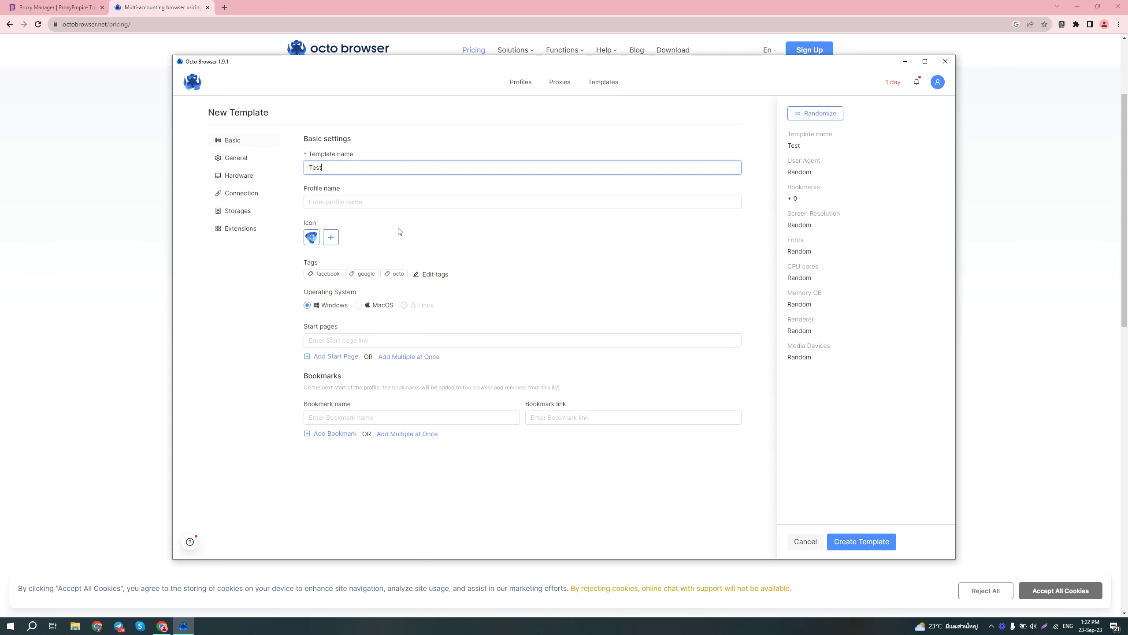
click(249, 159)
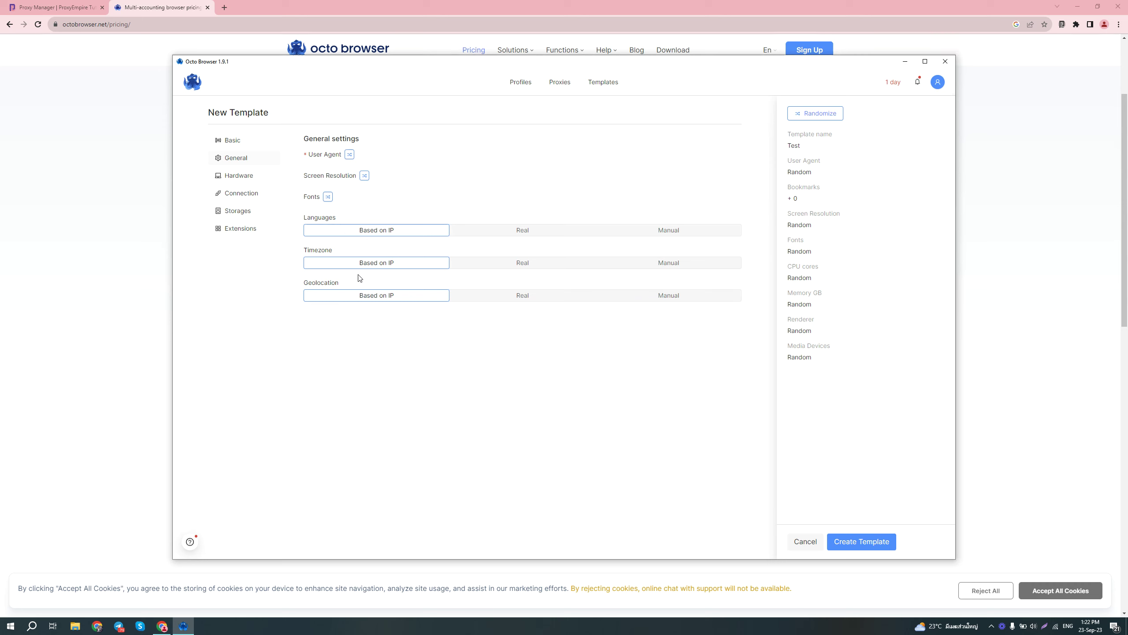
click(258, 176)
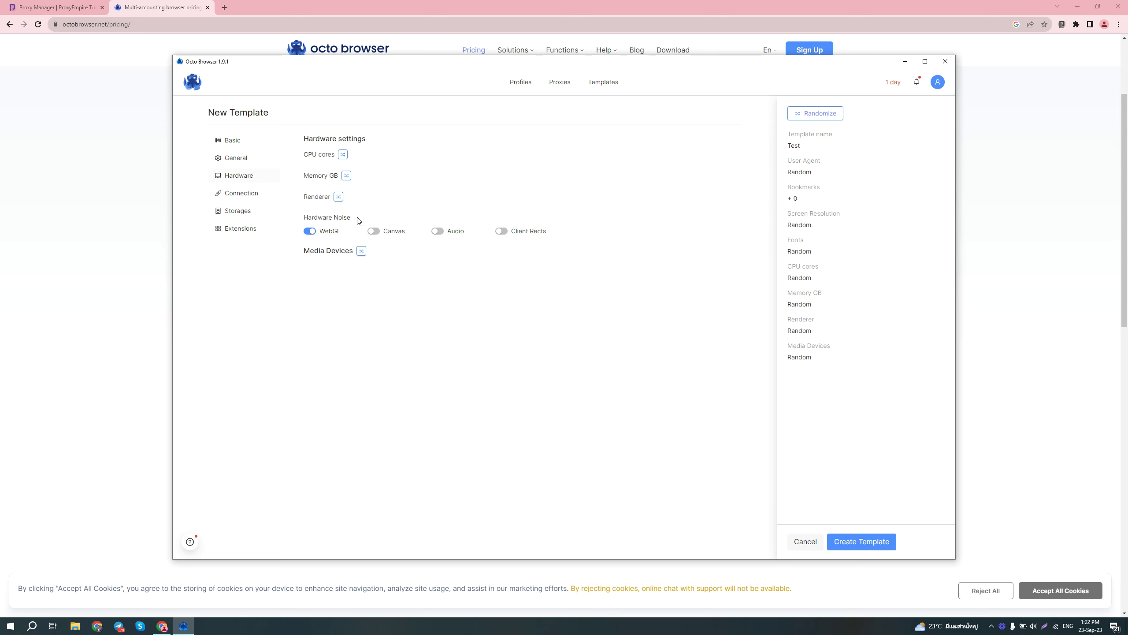
click(342, 155)
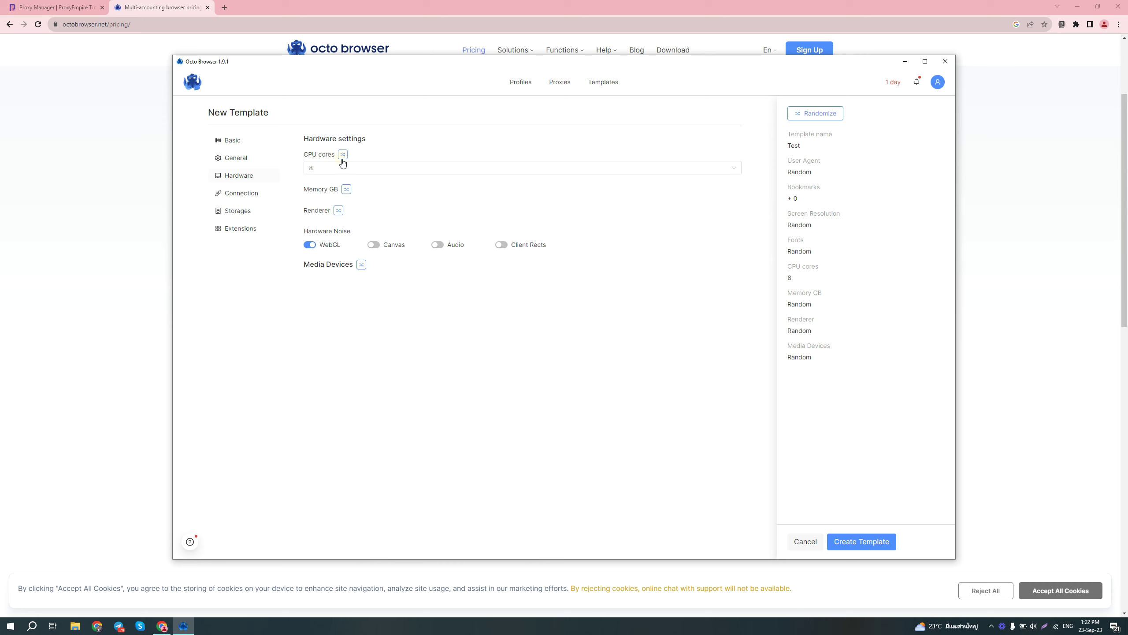
click(342, 156)
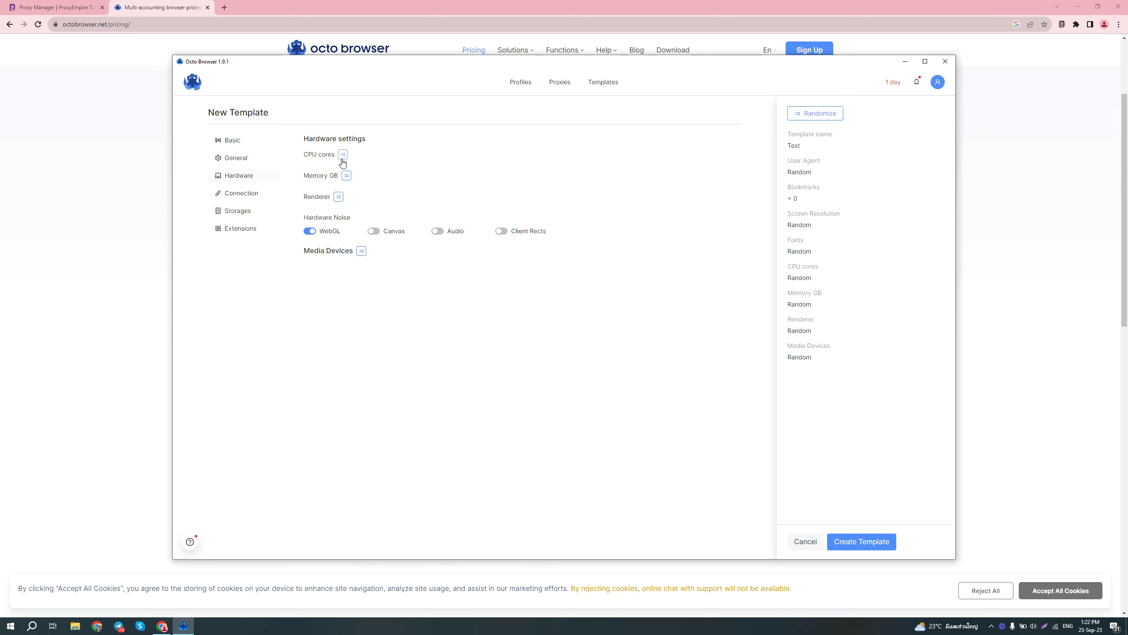
click(245, 194)
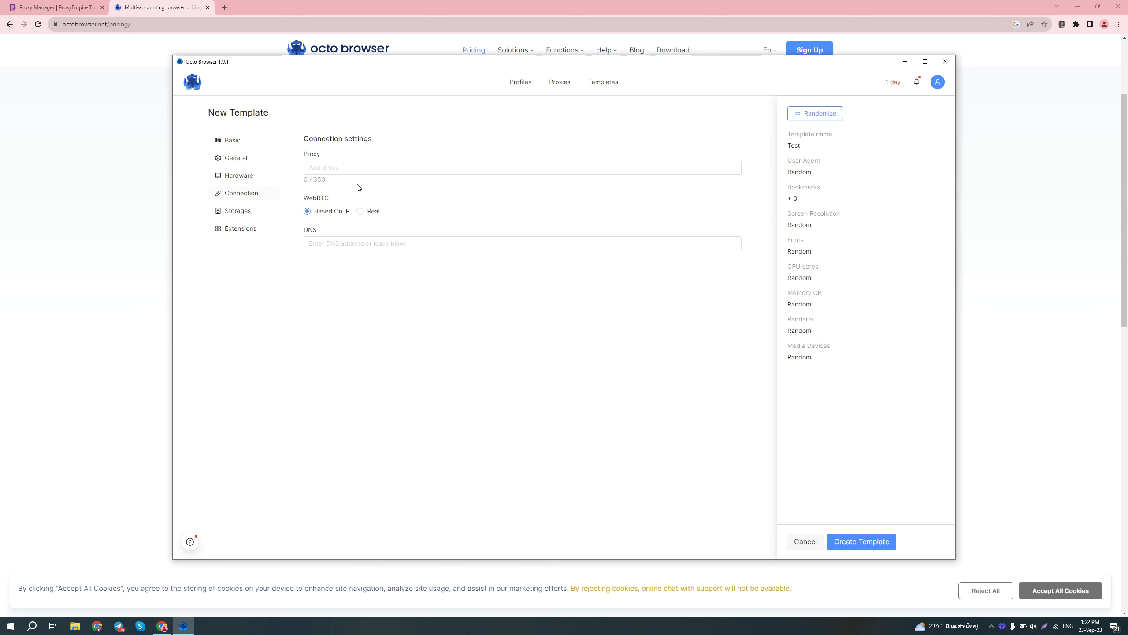
click(368, 167)
click(463, 299)
click(816, 545)
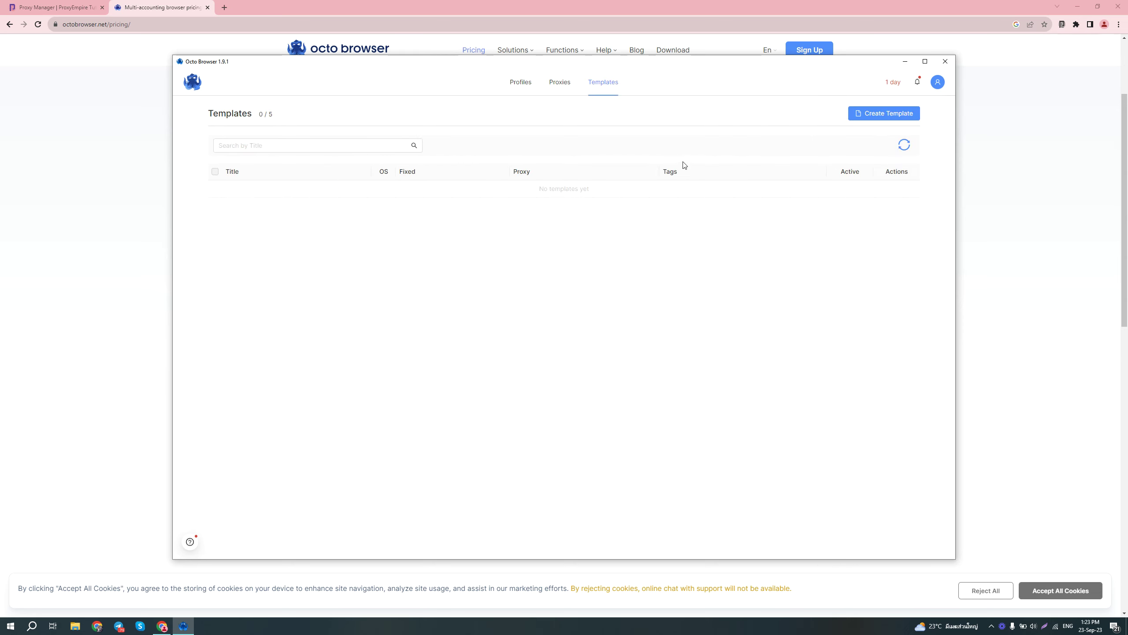
Step: Back on Profiles, start a new full profile from the Create Profile dropdown
click(520, 83)
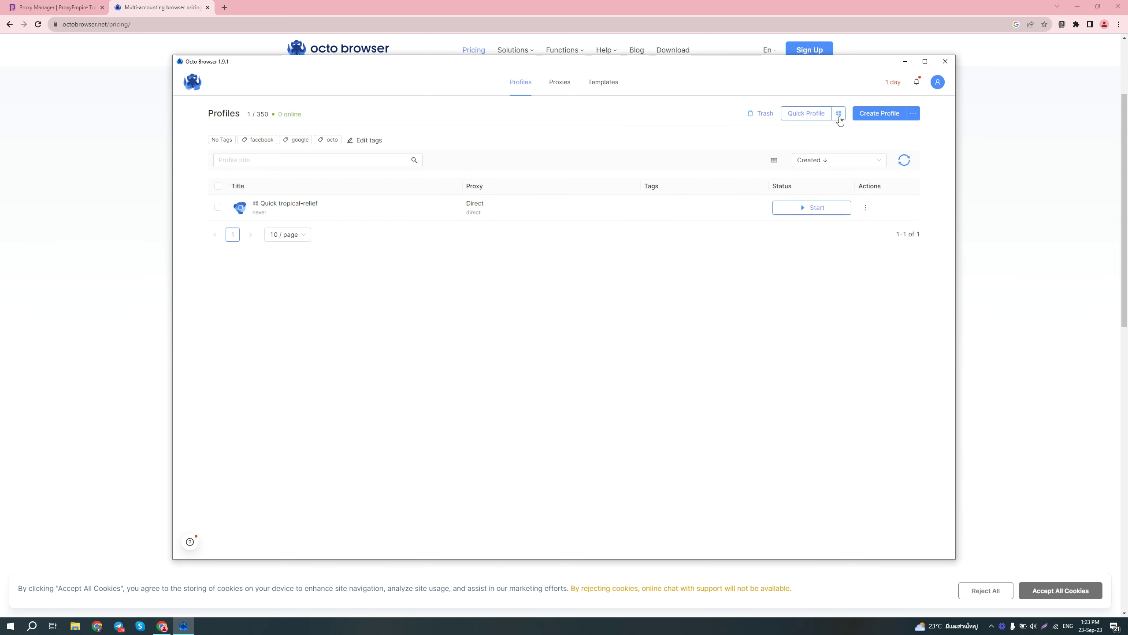
click(914, 115)
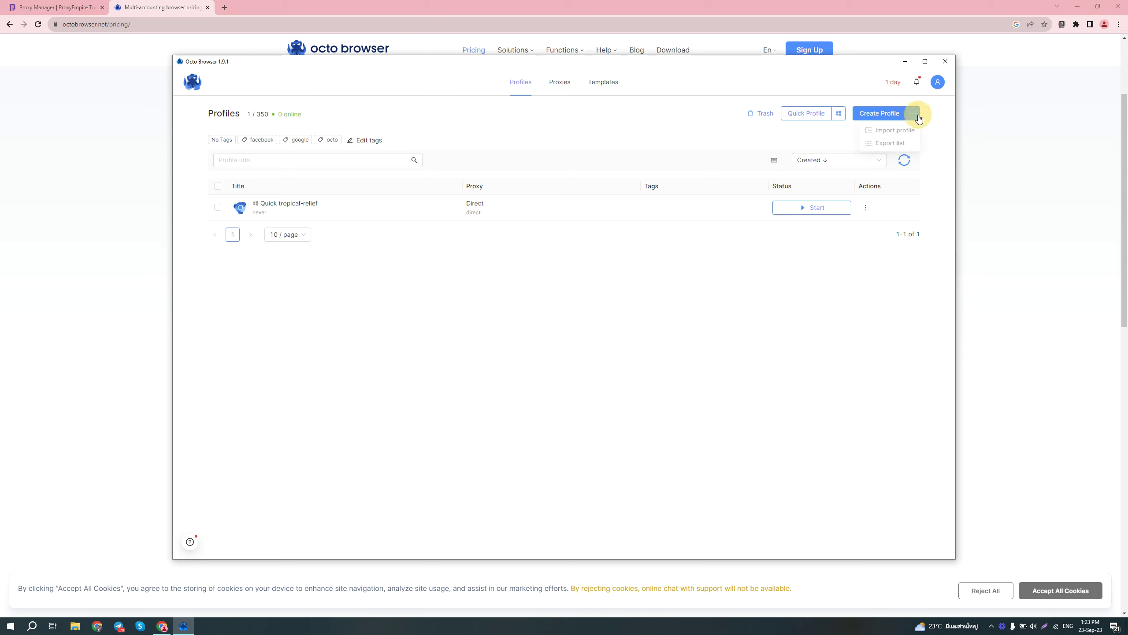
click(890, 114)
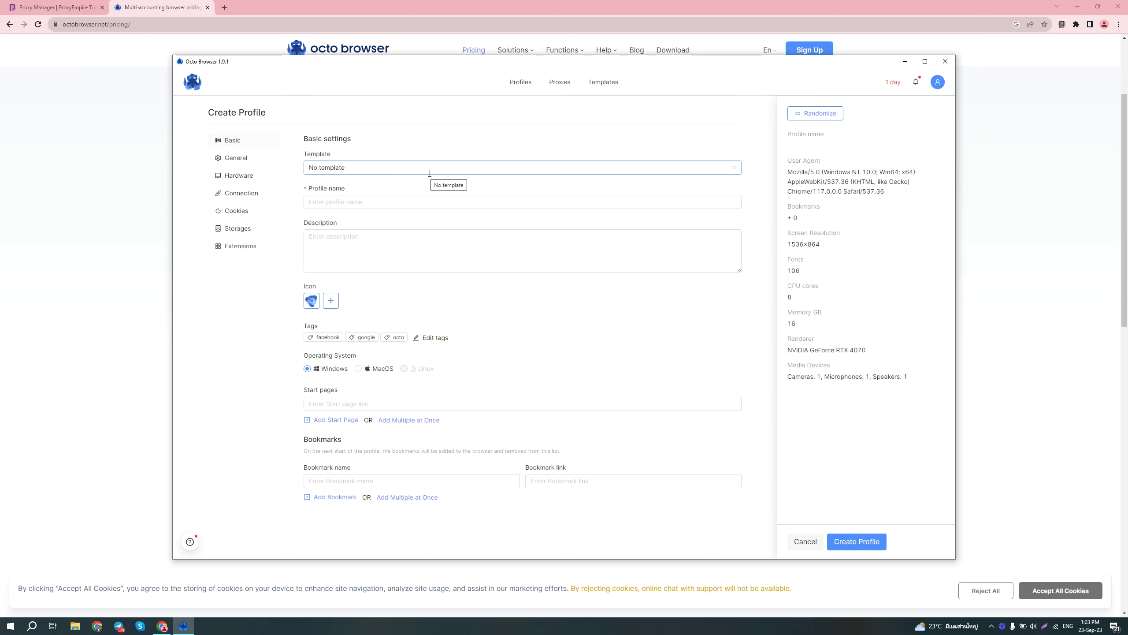
click(434, 202)
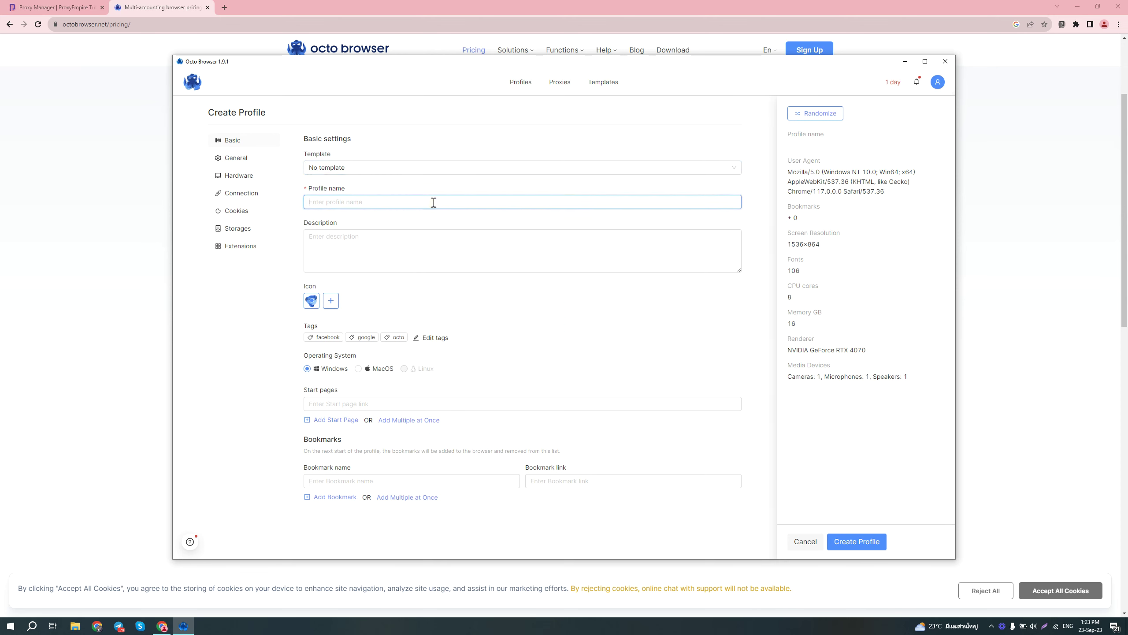
text(Test Profile 1)
click(434, 262)
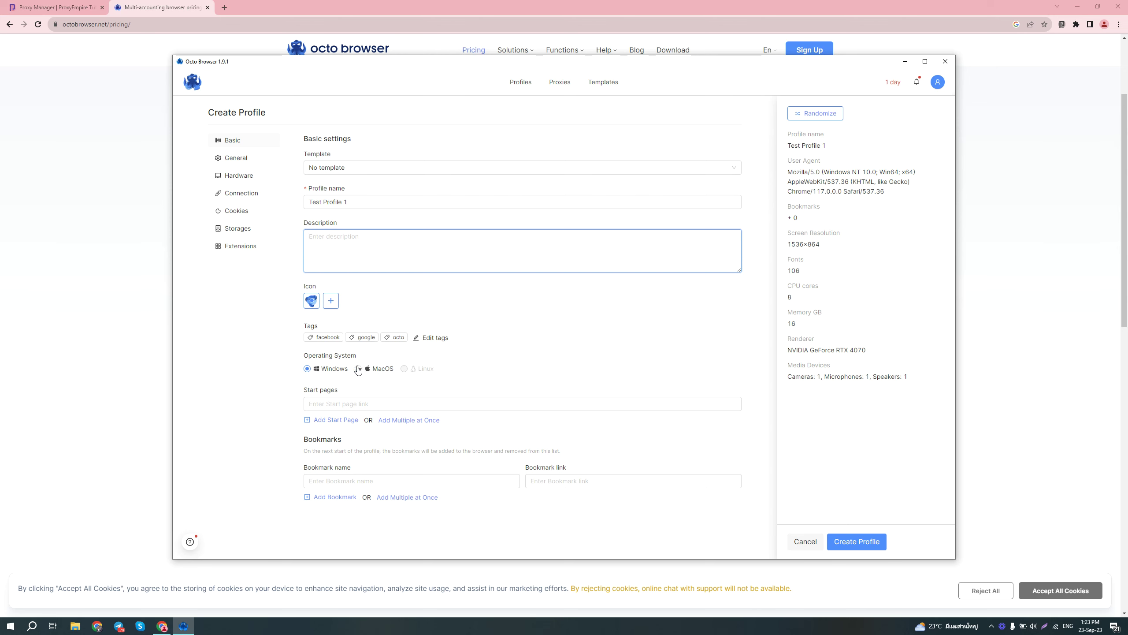
click(379, 402)
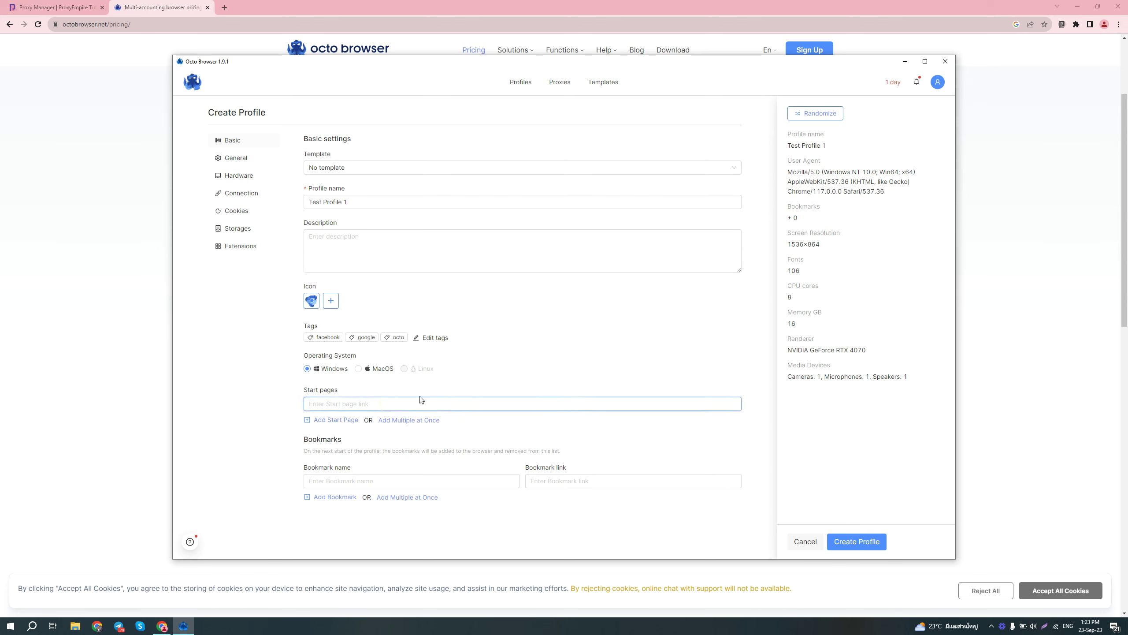
text(https://whoer.net)
Step: Randomize the fingerprint to 1600×900 with an RTX 3070 Laptop GPU, and review the Hardware settings
click(263, 164)
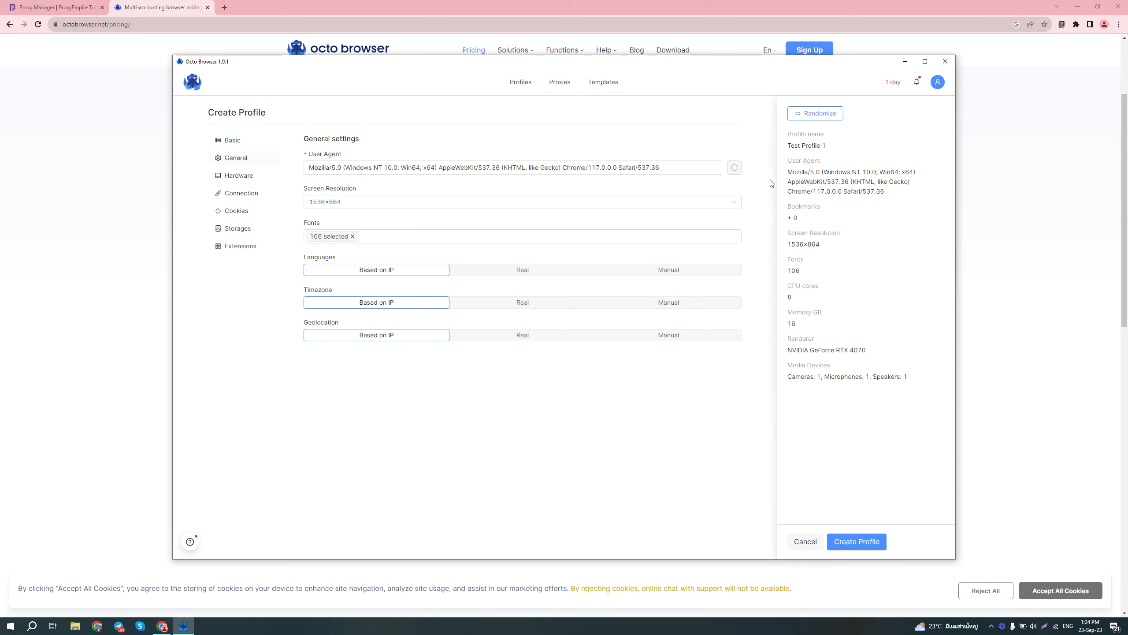
click(817, 115)
click(249, 179)
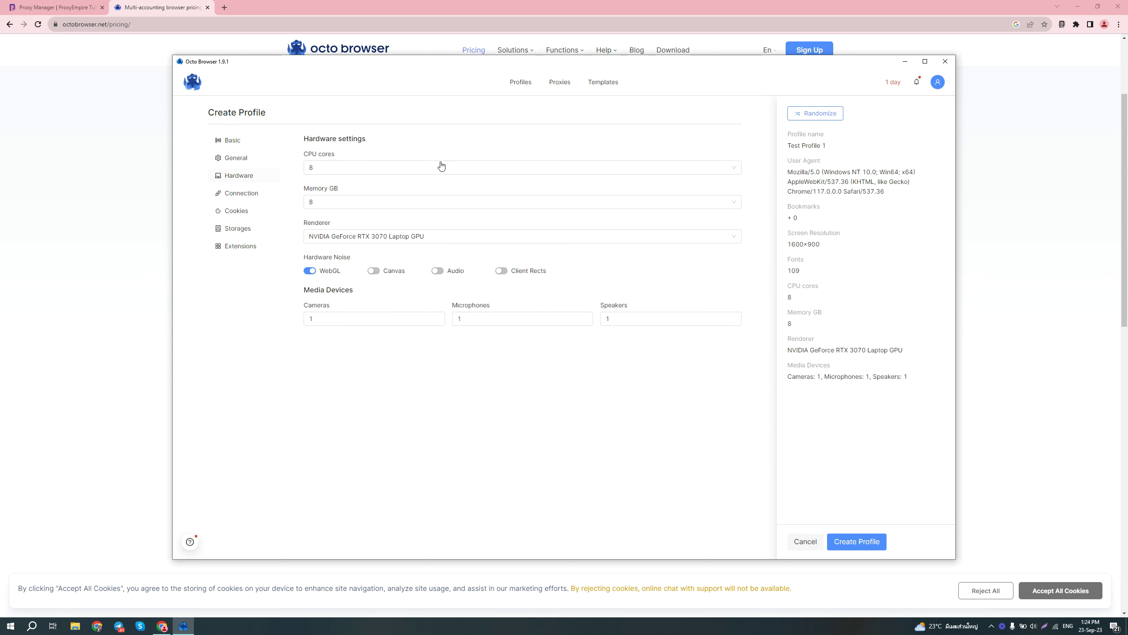
Step: In Connection settings, choose 'Set new proxy' from the Proxy dropdown
click(240, 194)
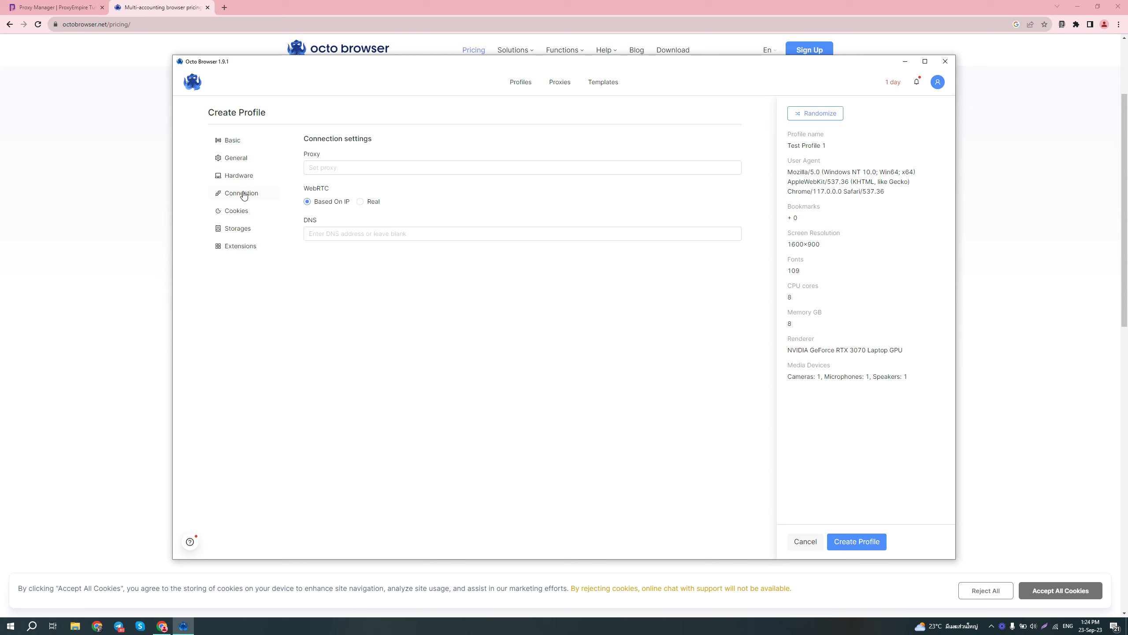
click(378, 171)
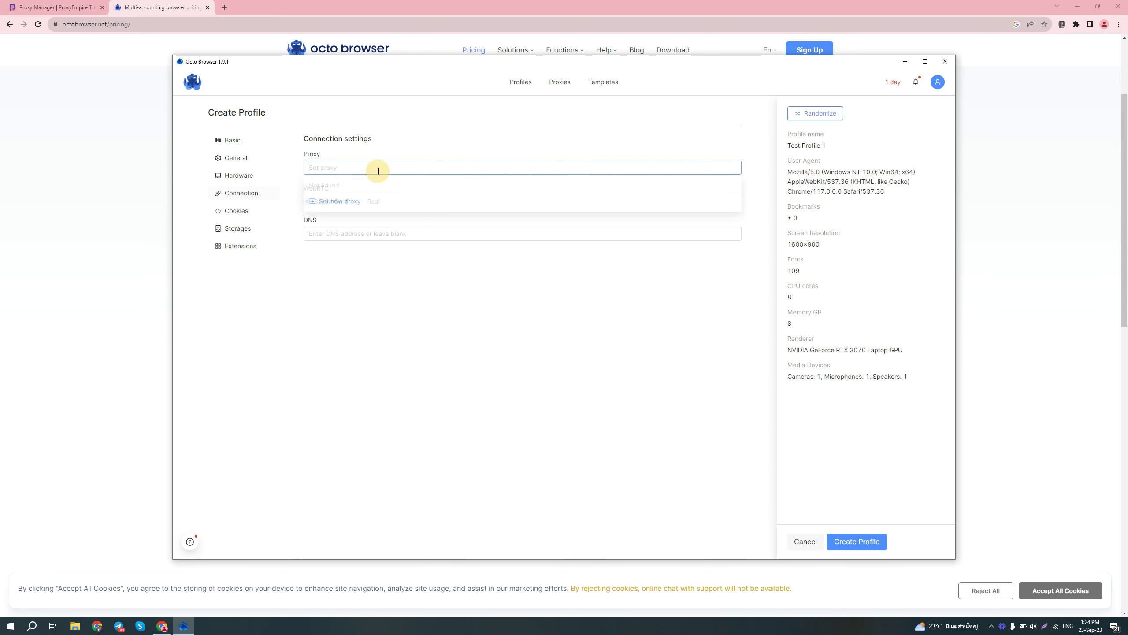
click(402, 154)
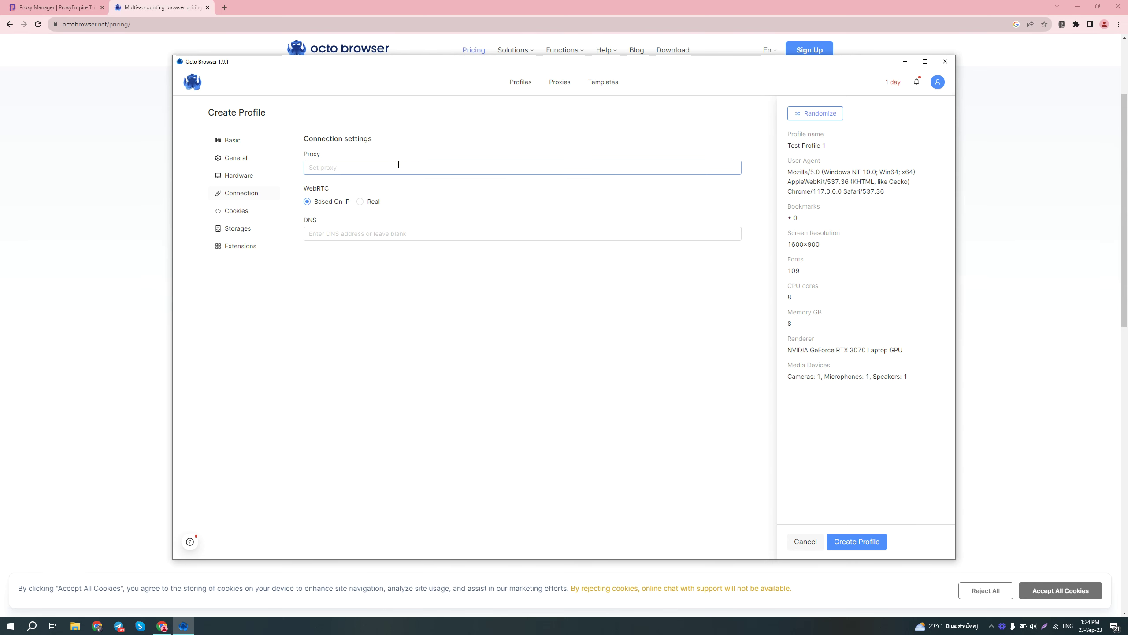
click(398, 165)
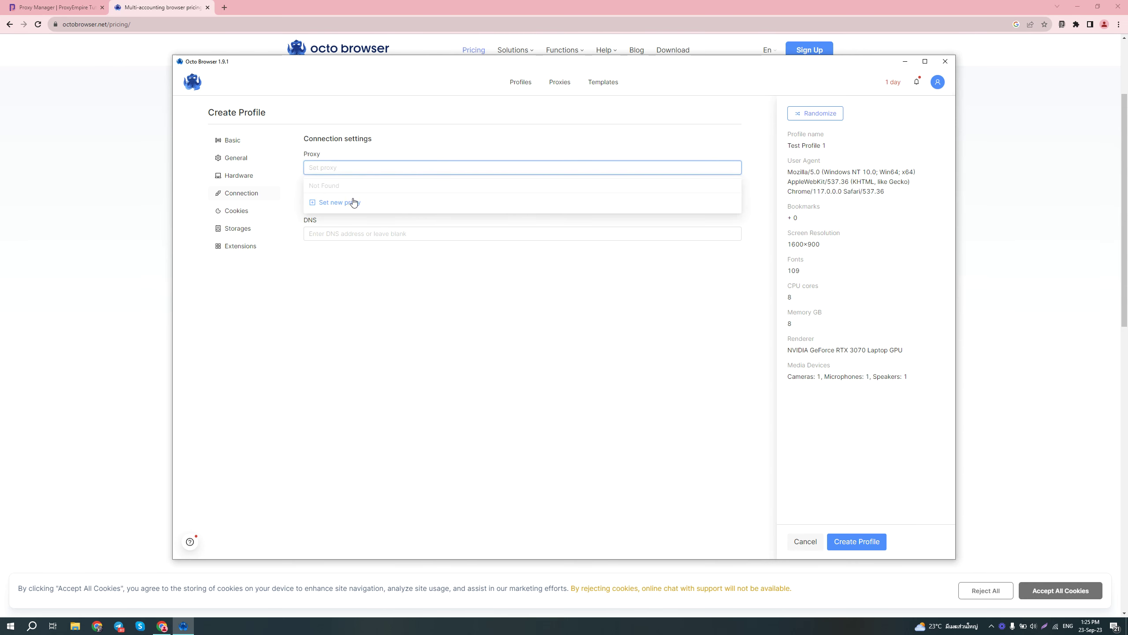
click(352, 201)
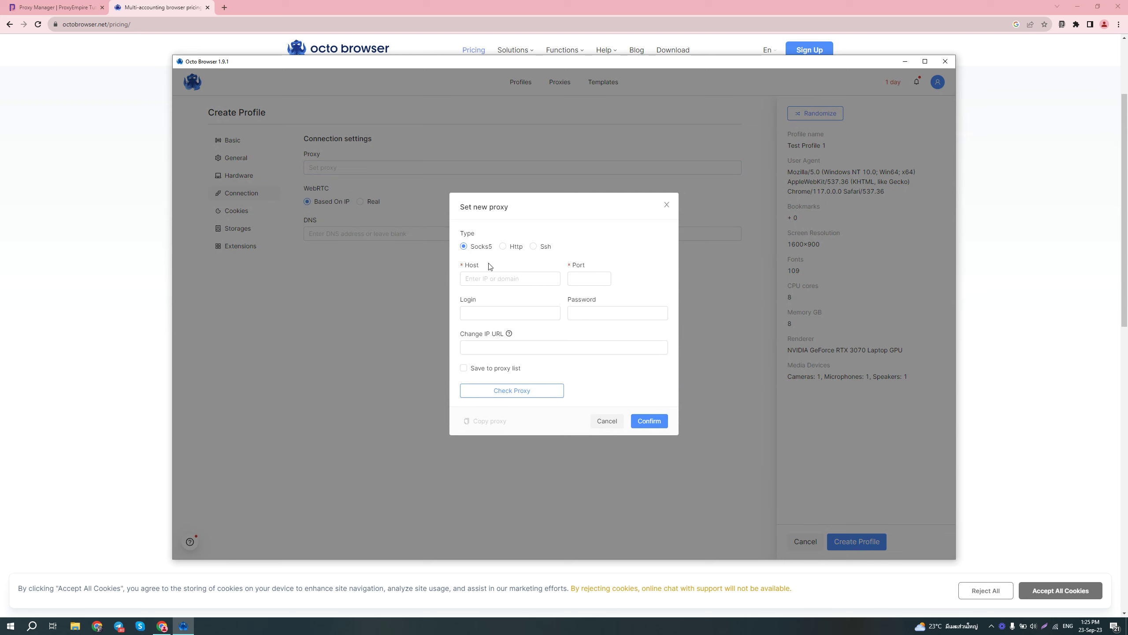
Step: Enter proxy host rotating.proxyempire.io, port 9000, and paste the ProxyEmpire username into Login
click(493, 278)
text(rotatin)
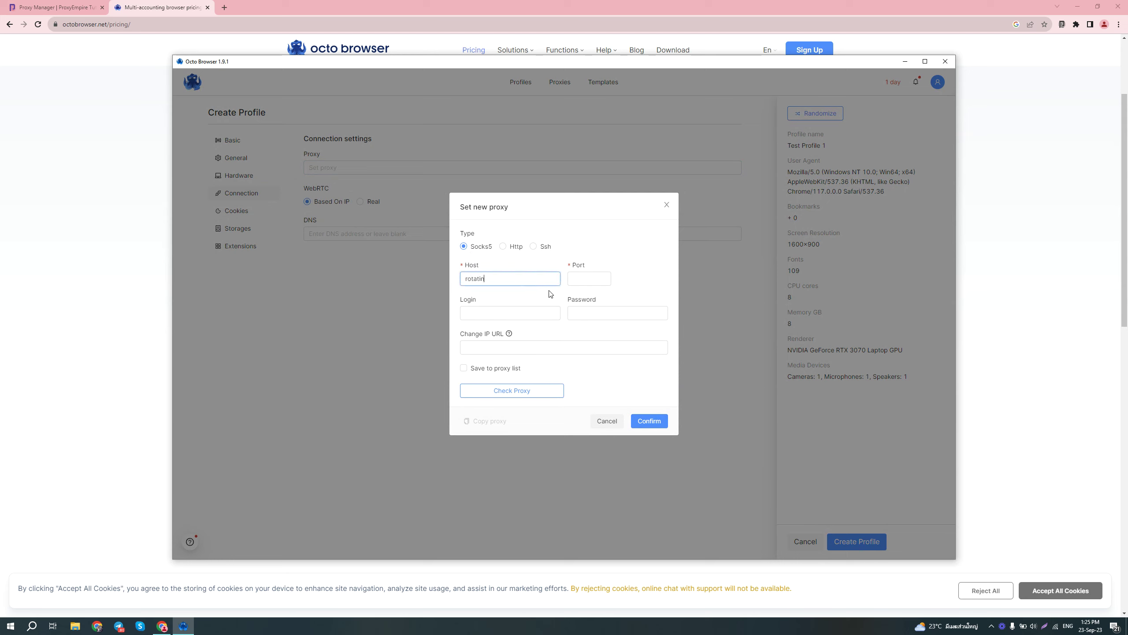
text(g.proxyem)
text(9000)
key(Tab)
click(66, 2)
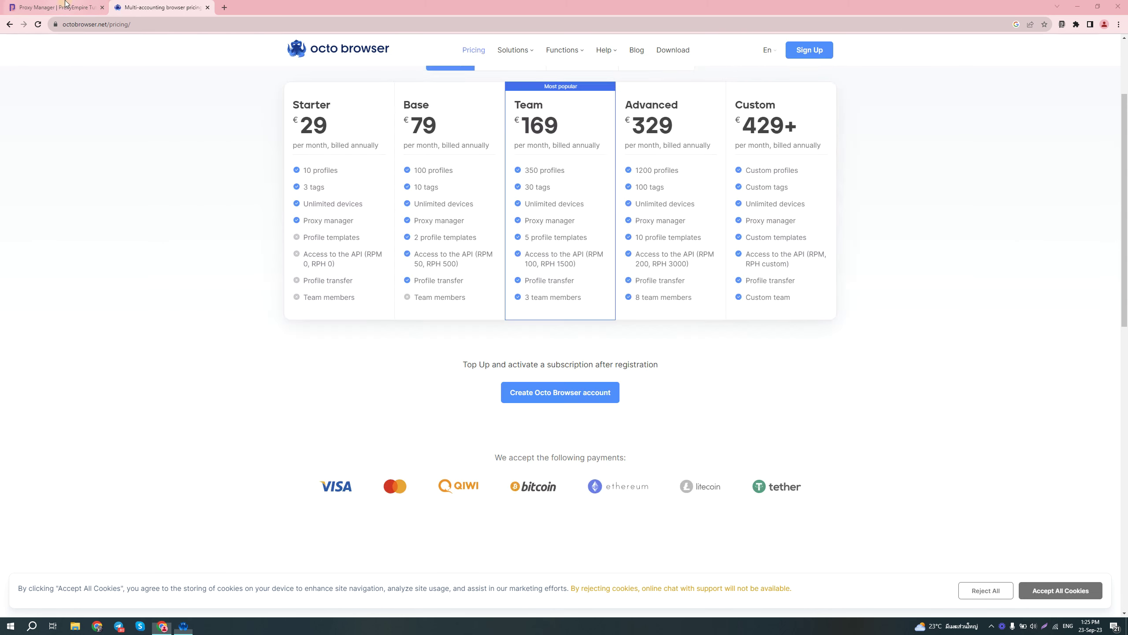
click(66, 3)
double_click(330, 223)
key(ctrl+c)
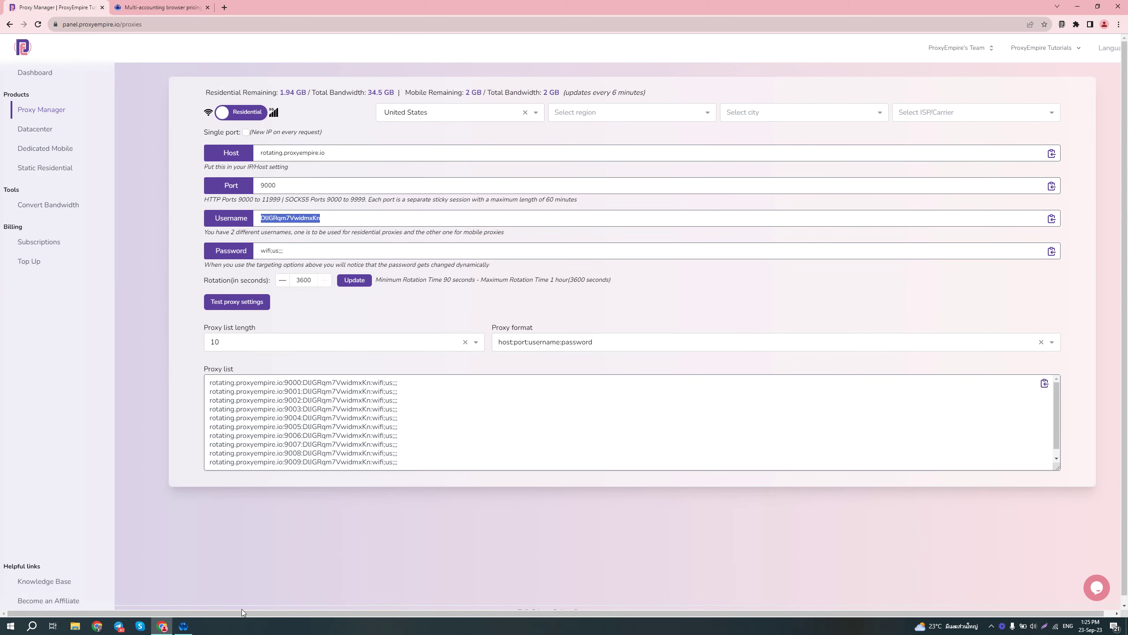
click(183, 625)
key(ctrl+v)
key(Tab)
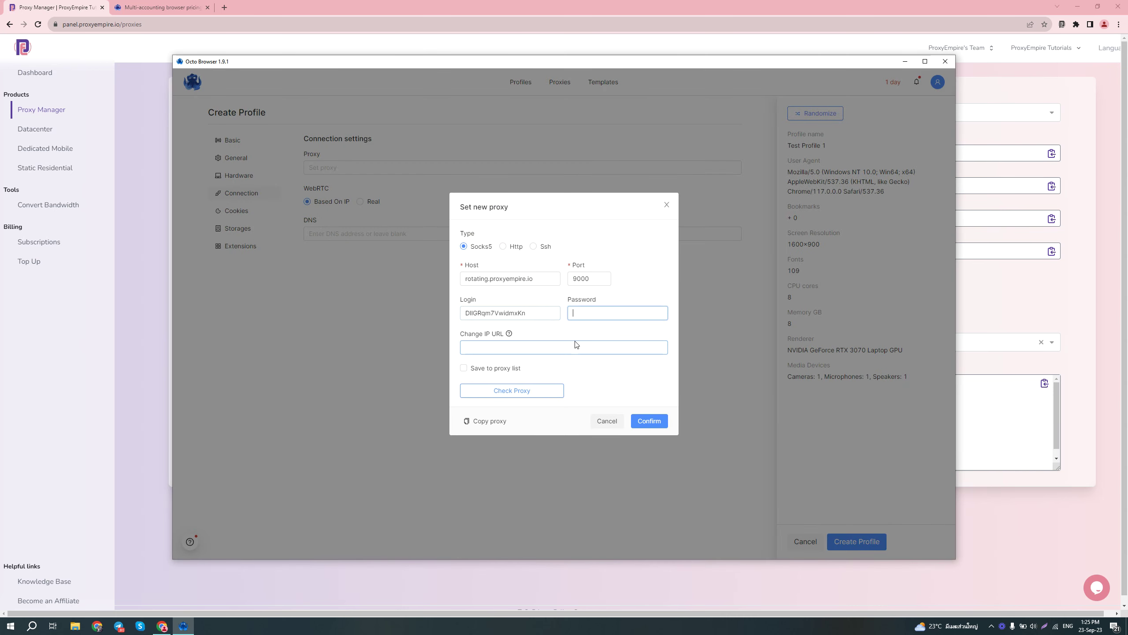
Step: Enter the proxy password, check that the proxy connects, and confirm it for the profile
mouse_move(509, 333)
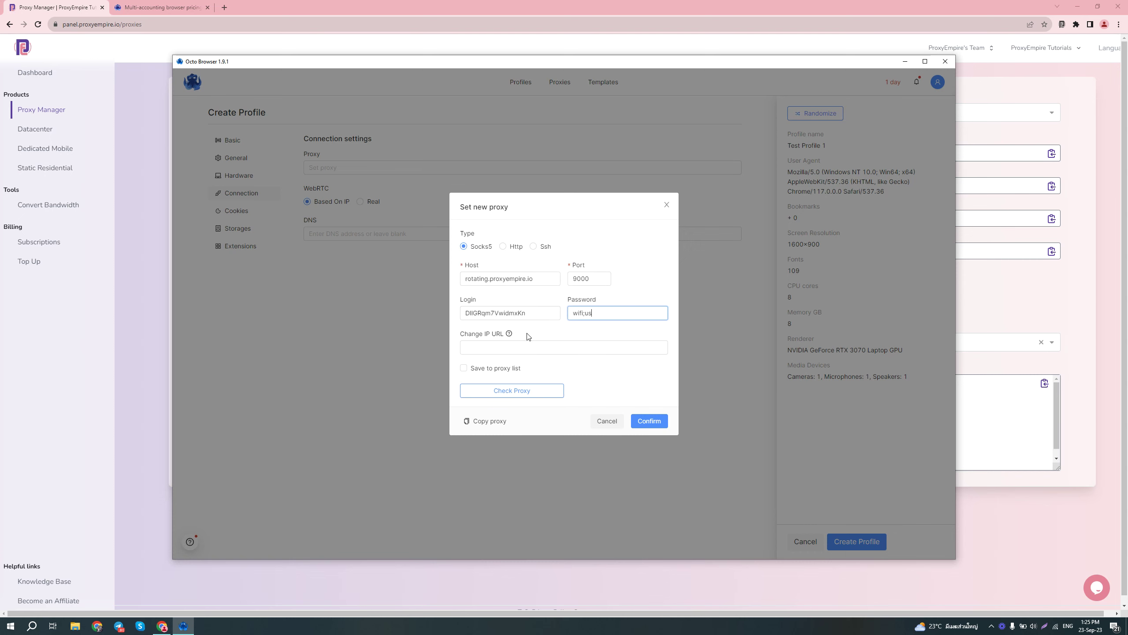
click(507, 346)
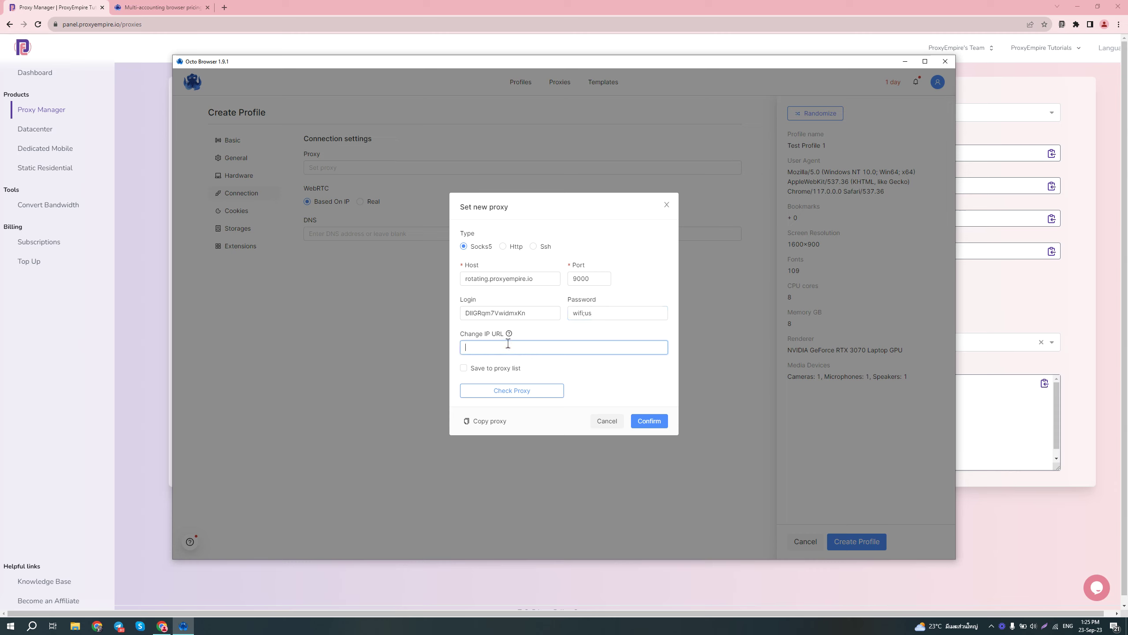
mouse_move(513, 339)
click(524, 394)
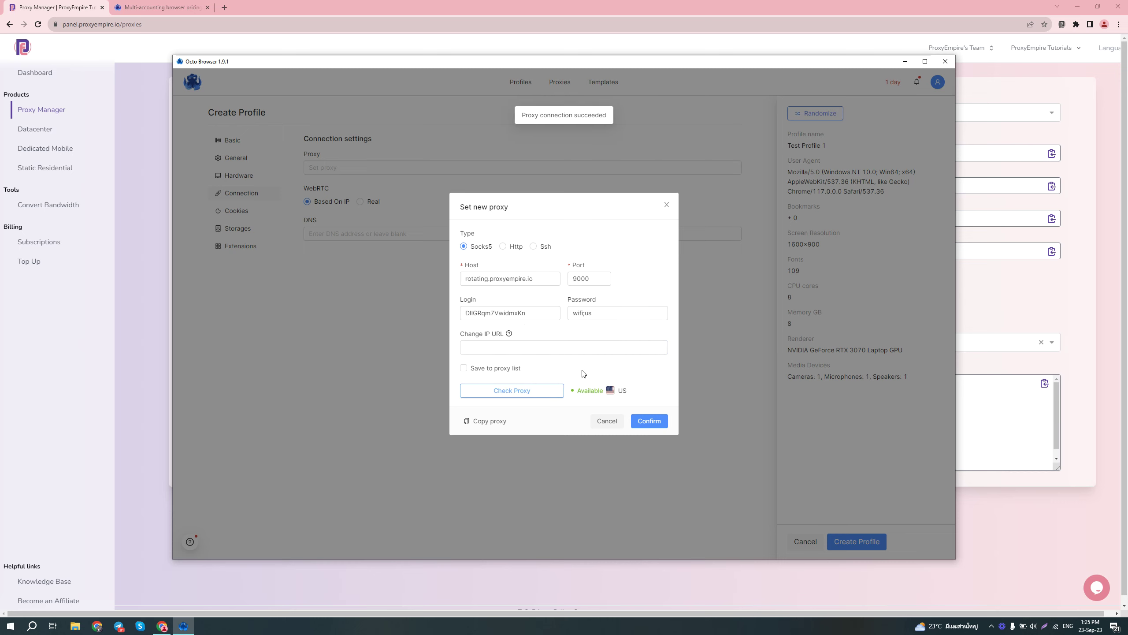
click(647, 420)
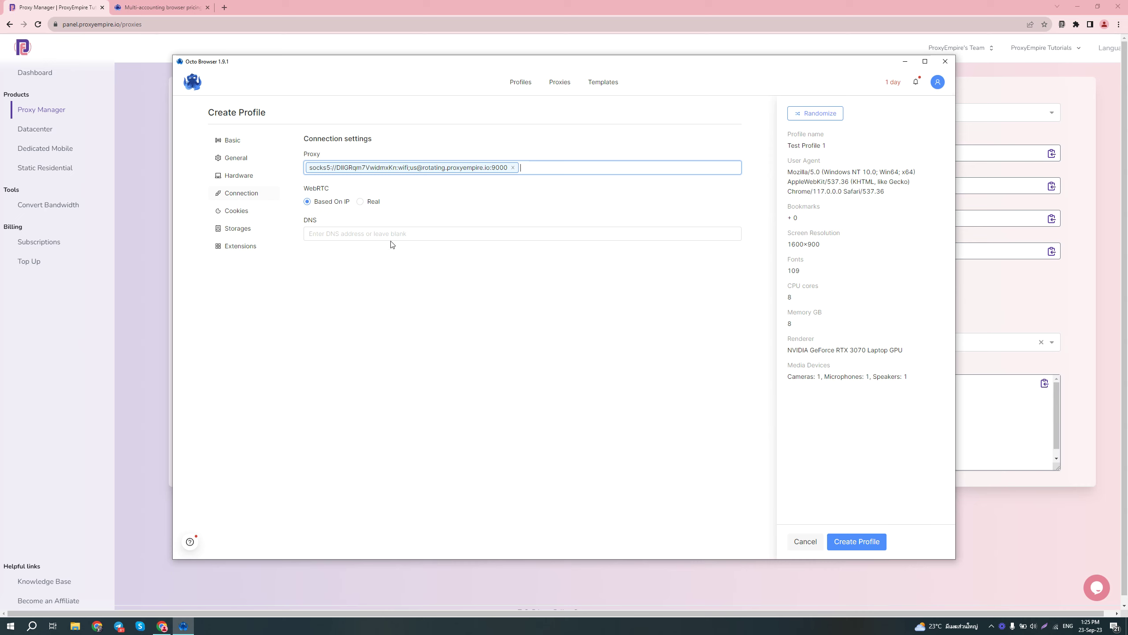
click(400, 233)
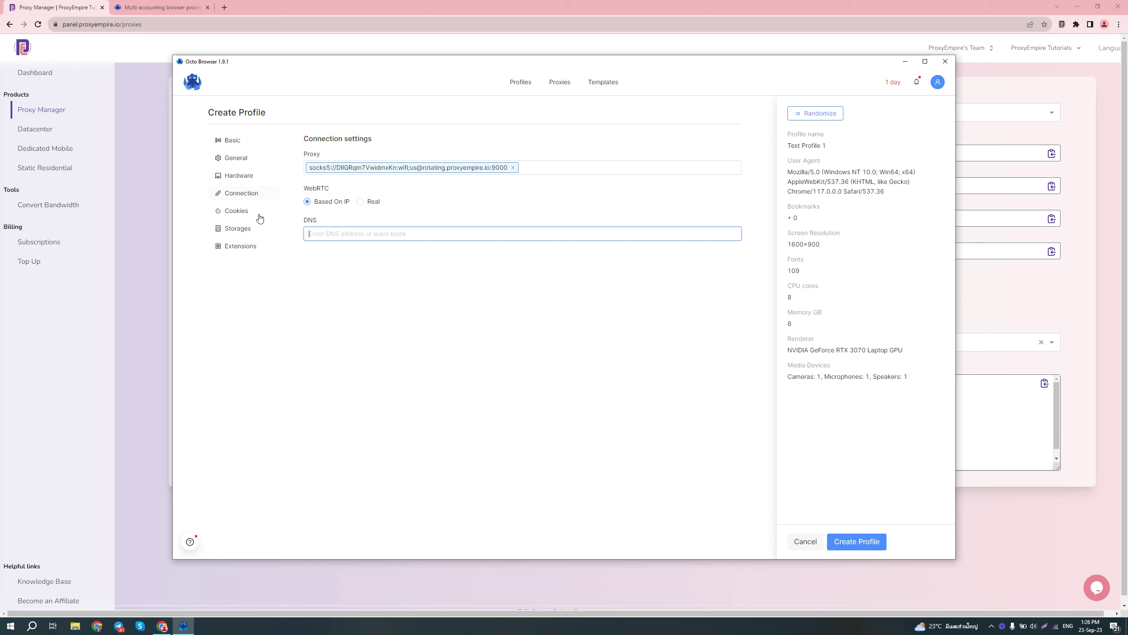
Step: Review the Cookies, Storages and Extensions sections, then create Test Profile 1
click(245, 211)
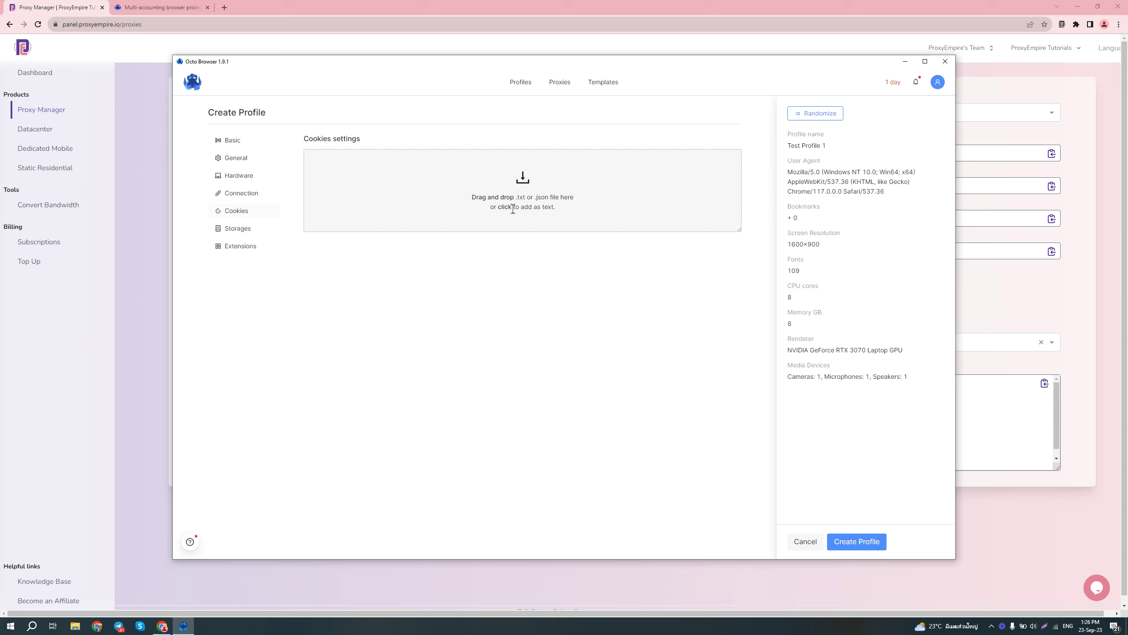
click(256, 228)
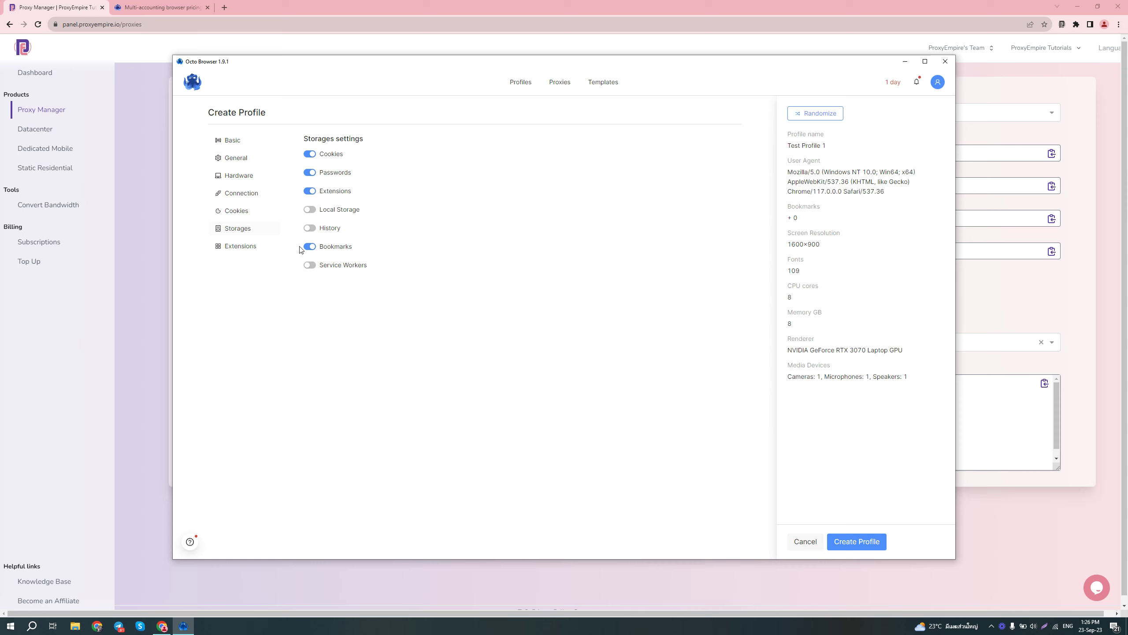
click(254, 247)
click(409, 157)
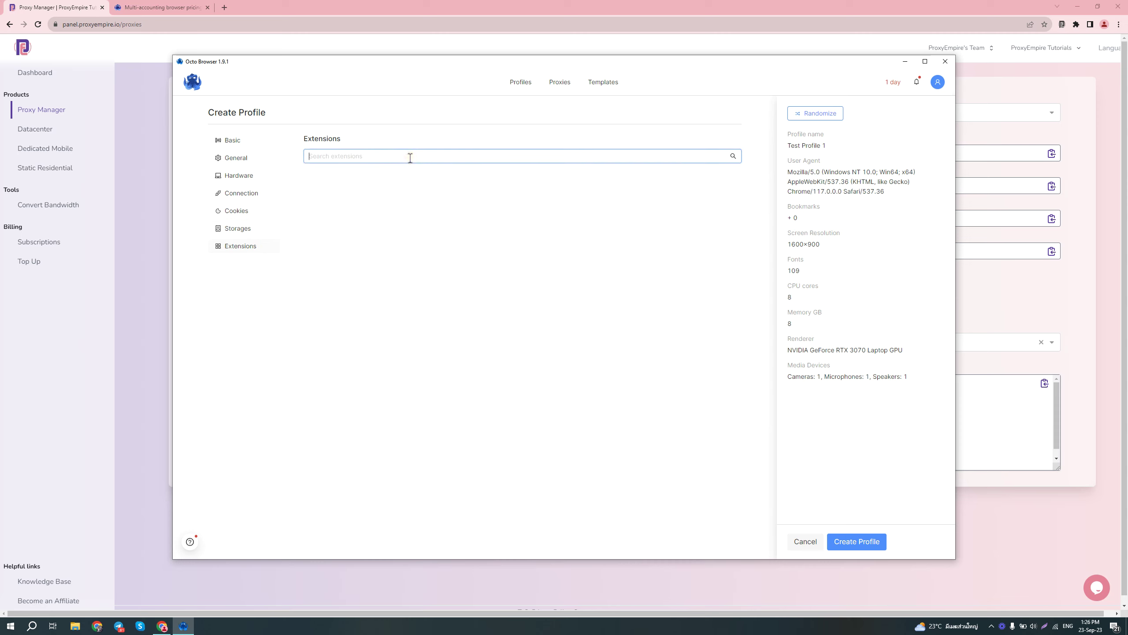
click(735, 158)
click(851, 545)
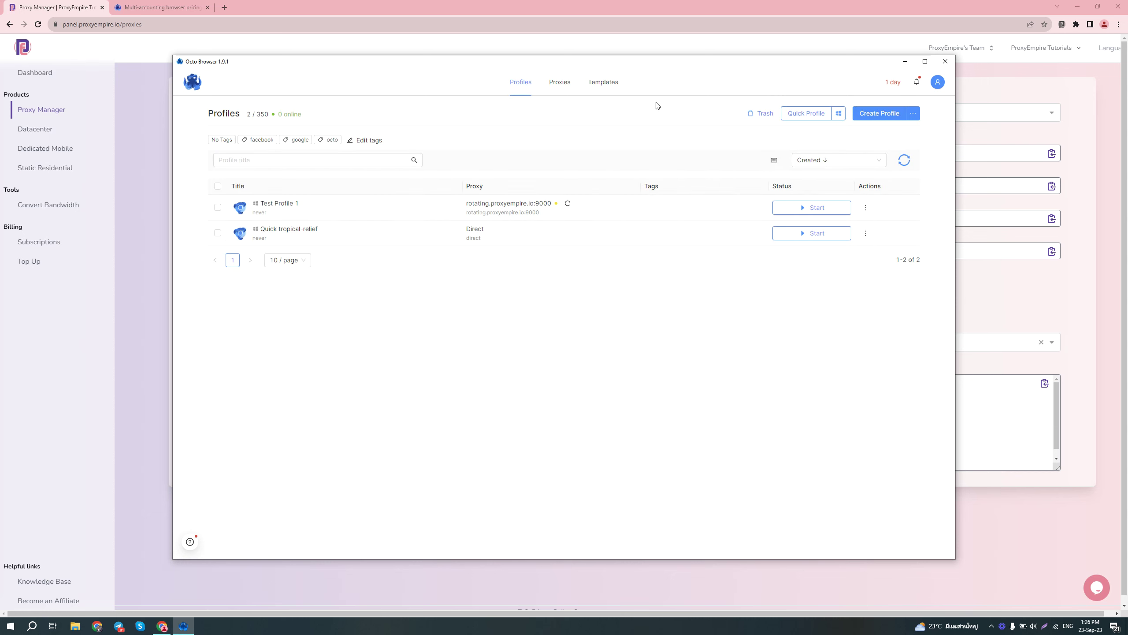
Step: Start Test Profile 1 from its row in the profiles list
click(817, 214)
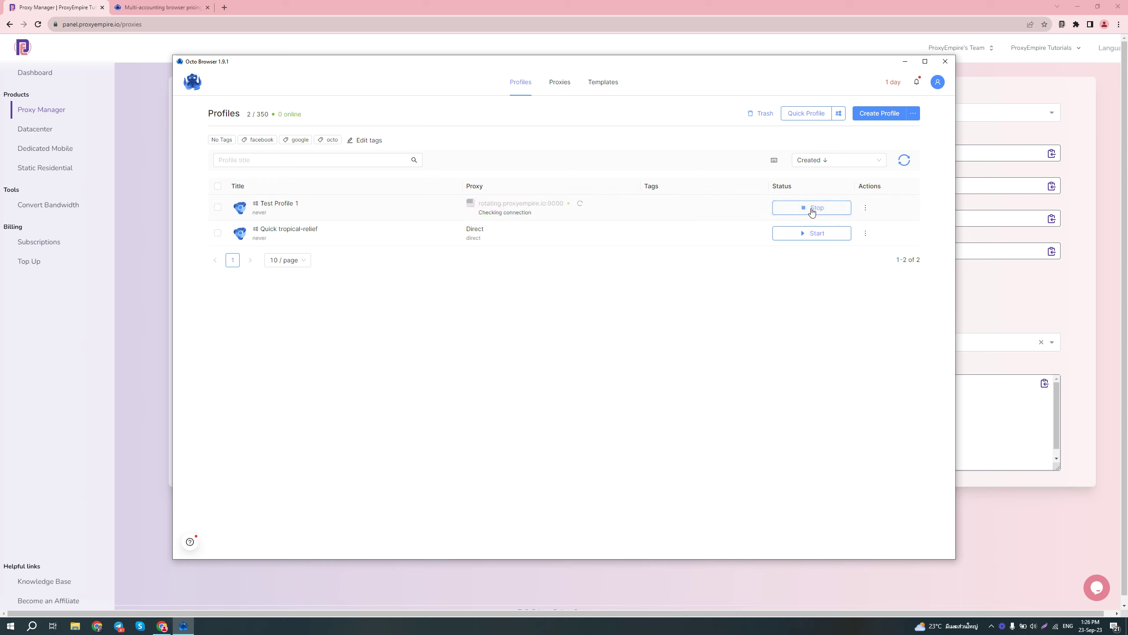
click(812, 212)
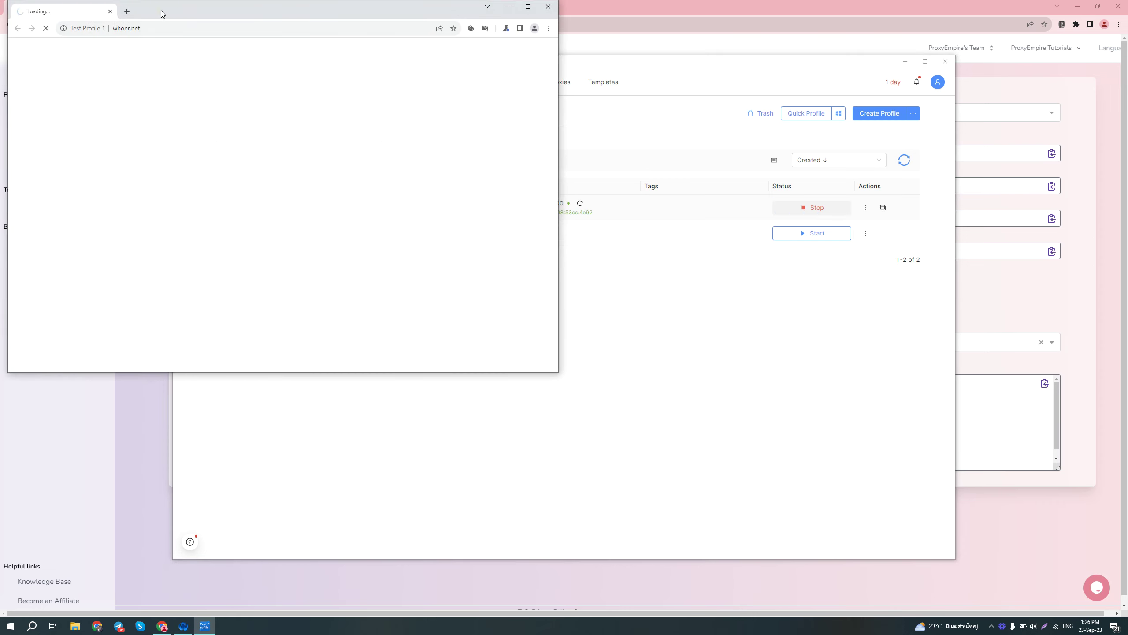
Step: Center the profile window and scroll whoer.net's results showing a Detroit IP with 90% disguise
drag(174, 10, 357, 53)
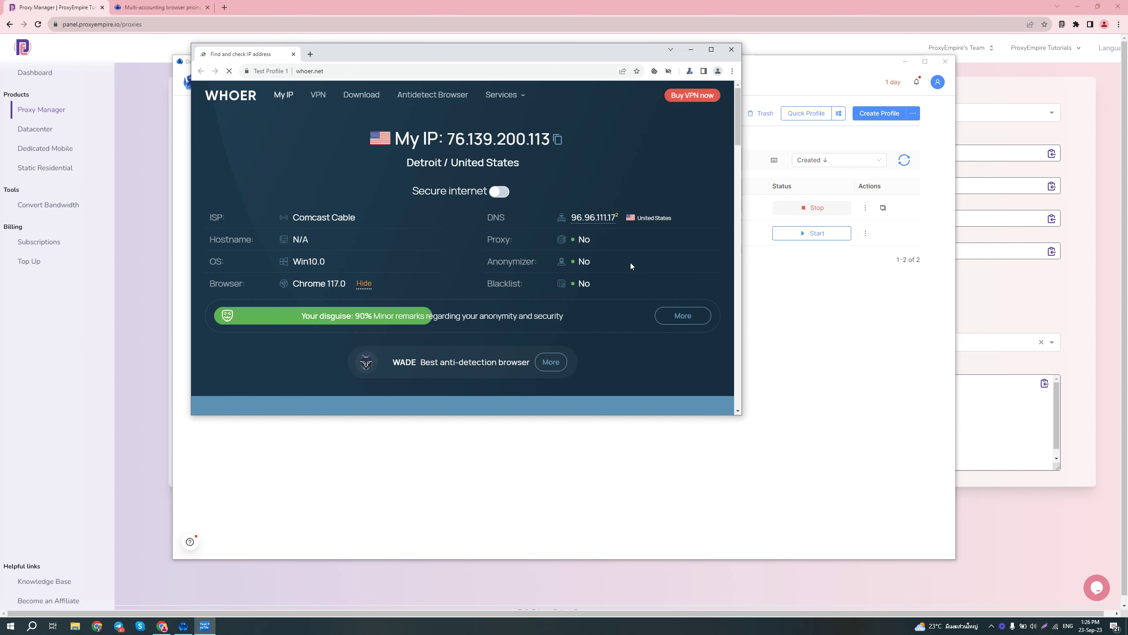
scroll(621, 238, down, 15)
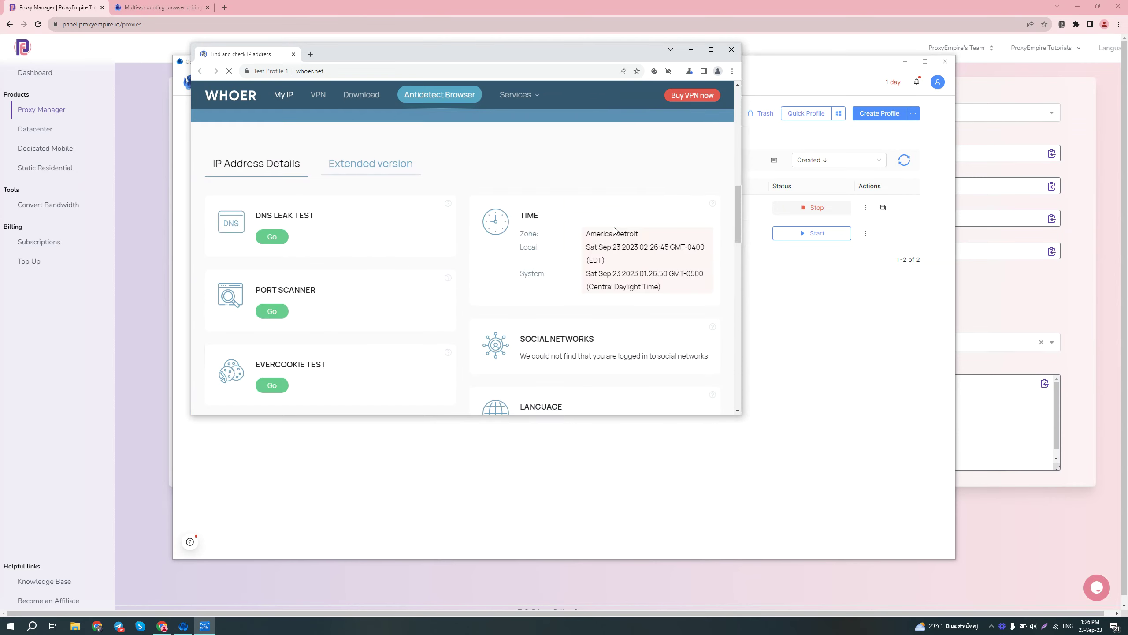
scroll(615, 228, up, 15)
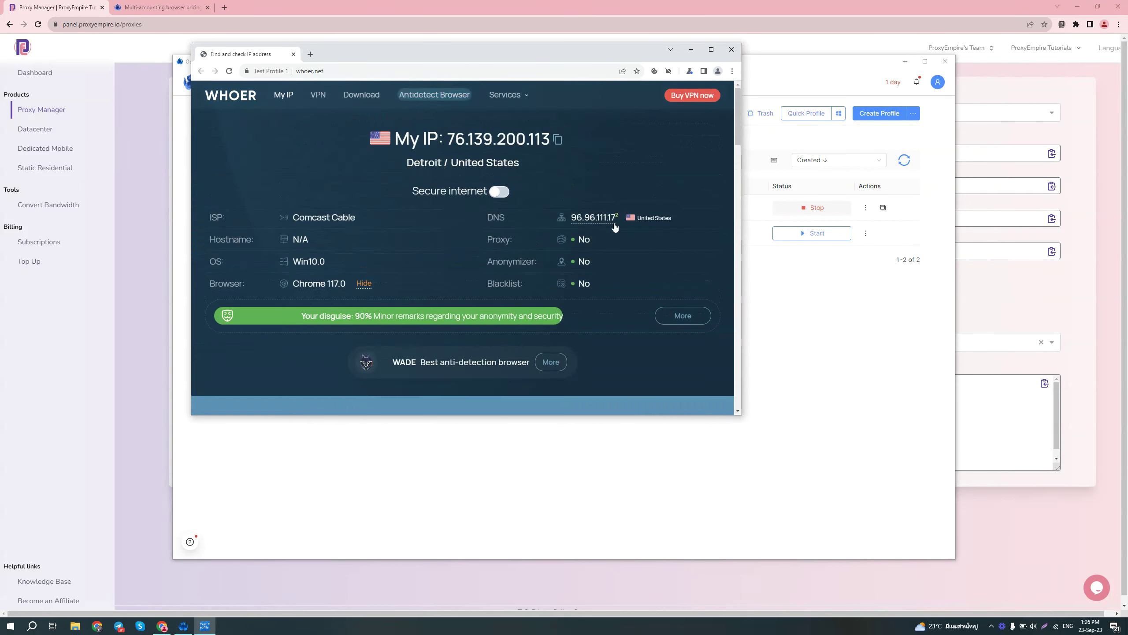